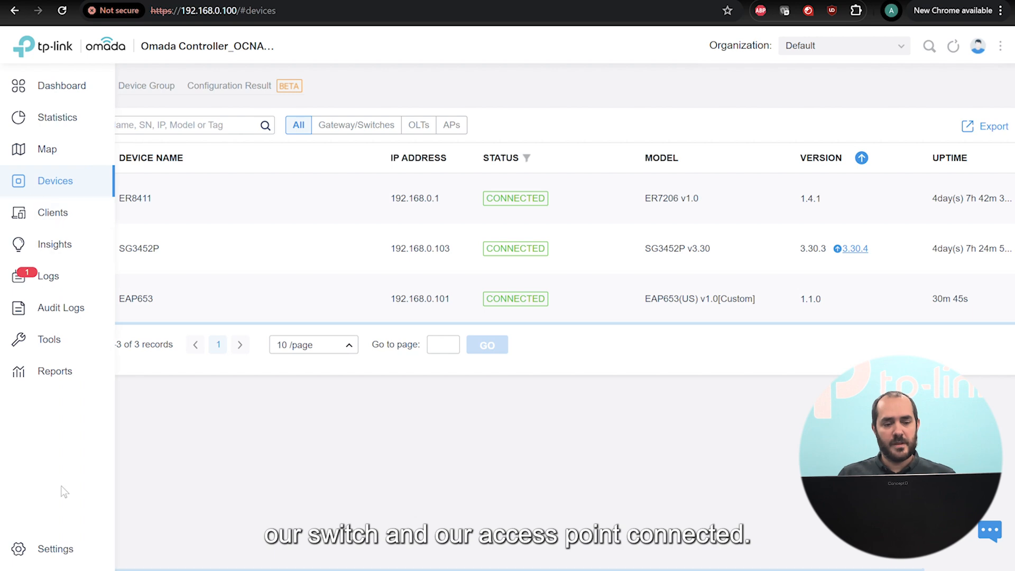
Check the LAN networks for VLANs 10, 20 and 30, then view the General, IoT and Guests SSIDs.
left_click(50, 555)
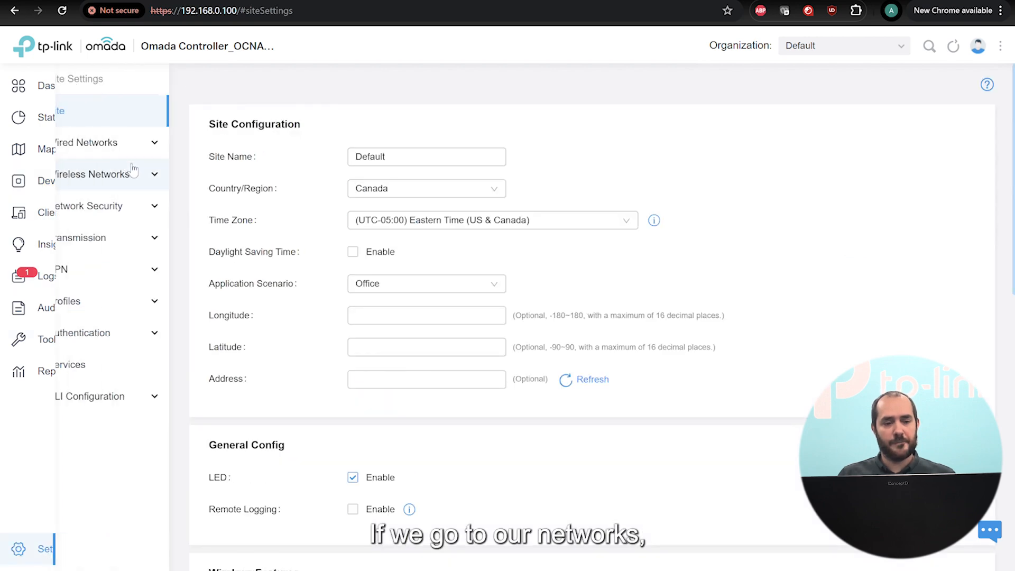
left_click(80, 143)
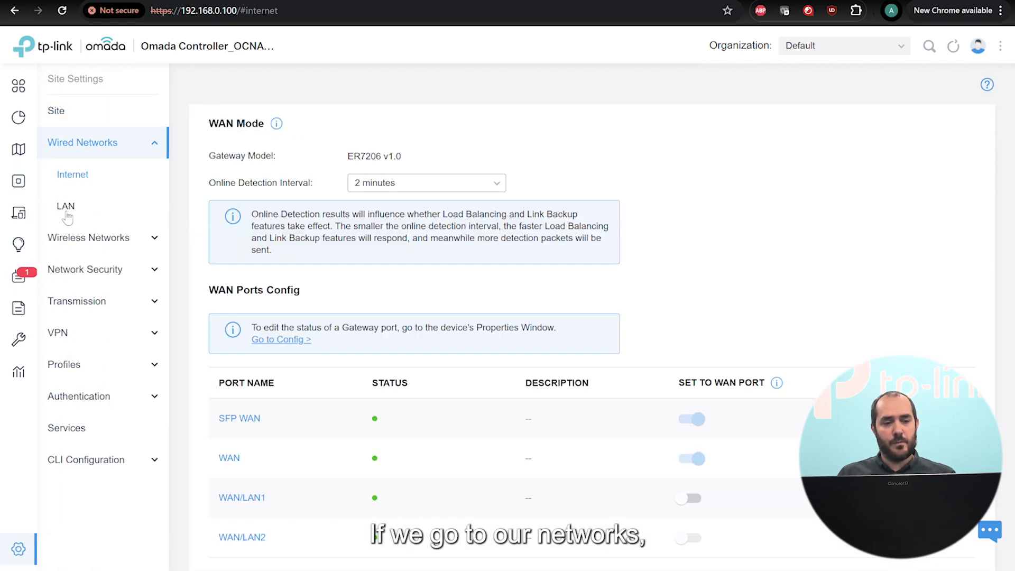
left_click(67, 206)
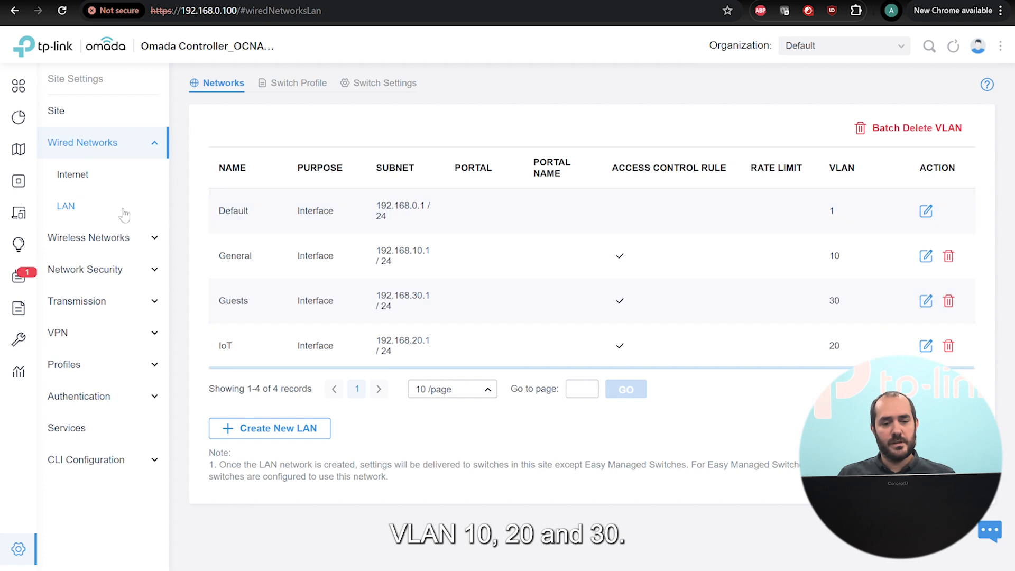
left_click(106, 239)
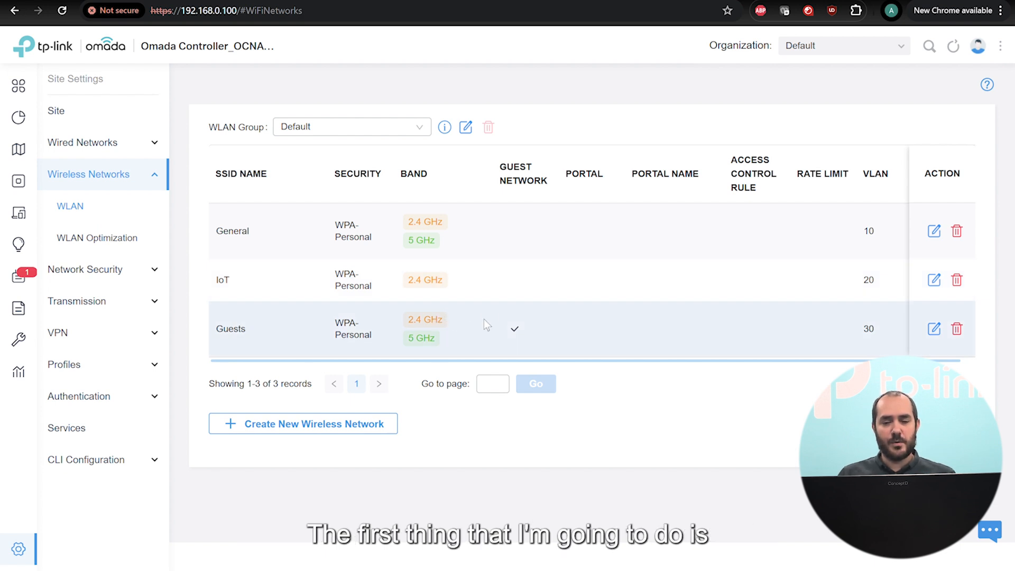
Set the Guests SSID's security to None and save, then go to Authentication > Portal.
left_click(933, 330)
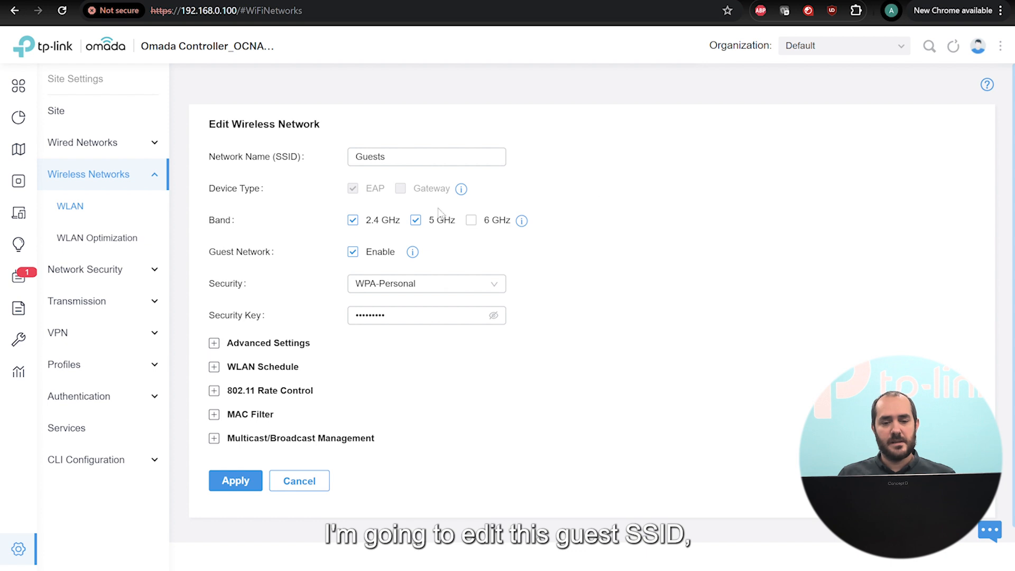
left_click(386, 290)
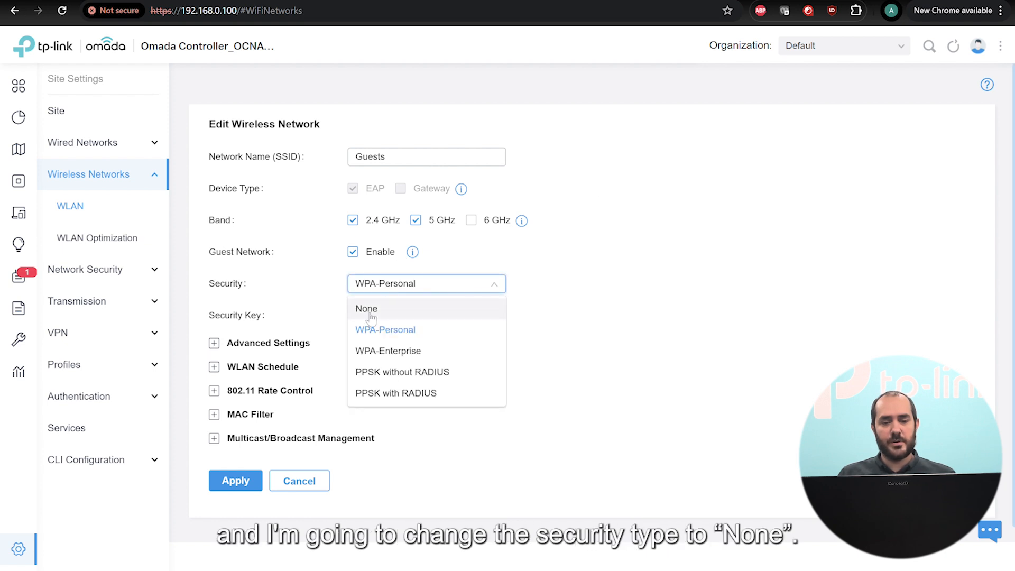
left_click(369, 309)
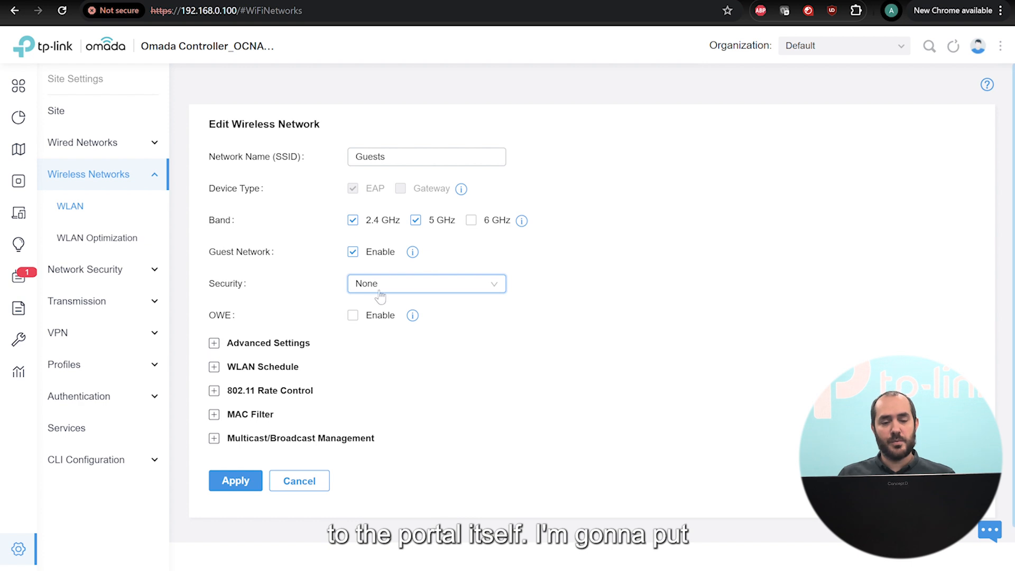
left_click(236, 482)
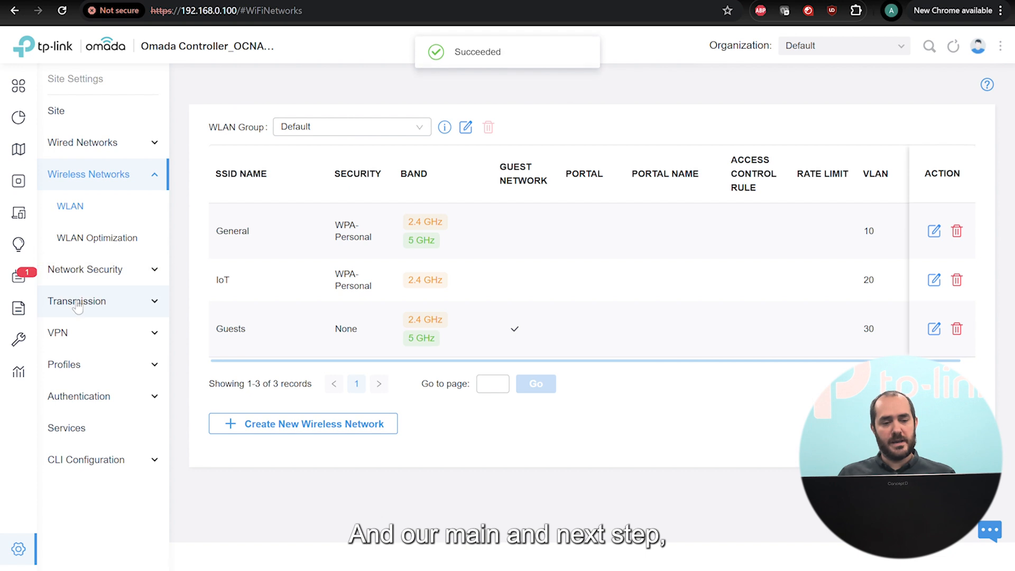
left_click(82, 396)
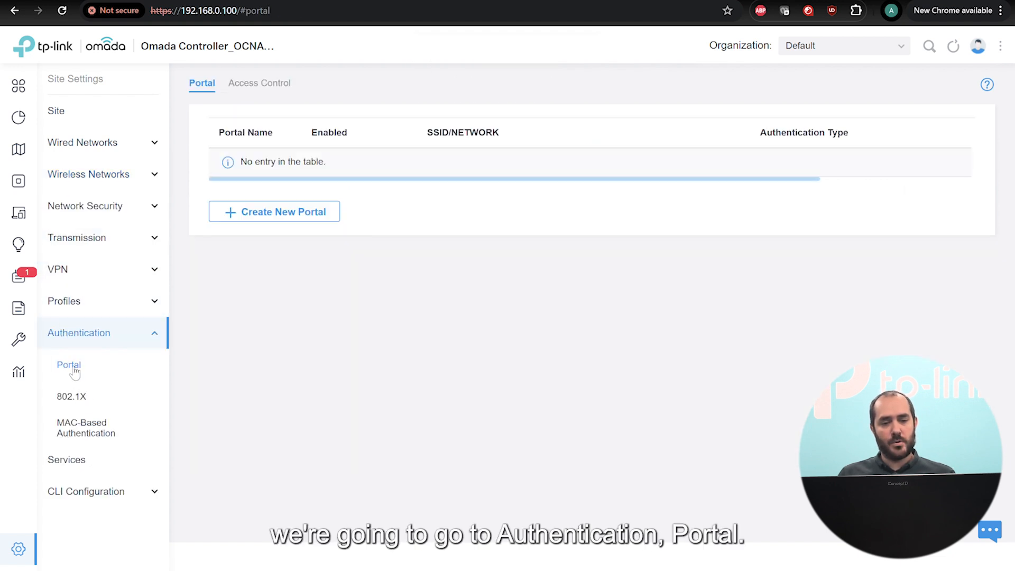
Create a portal named Episode3, switch it on, and tick Guests under SSID & Network.
double_click(285, 212)
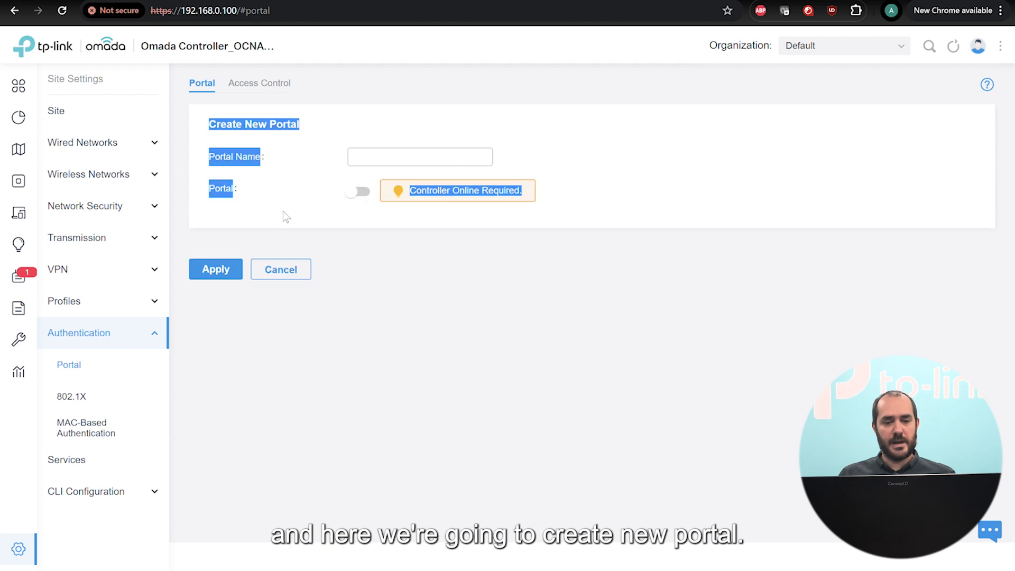
left_click(358, 150)
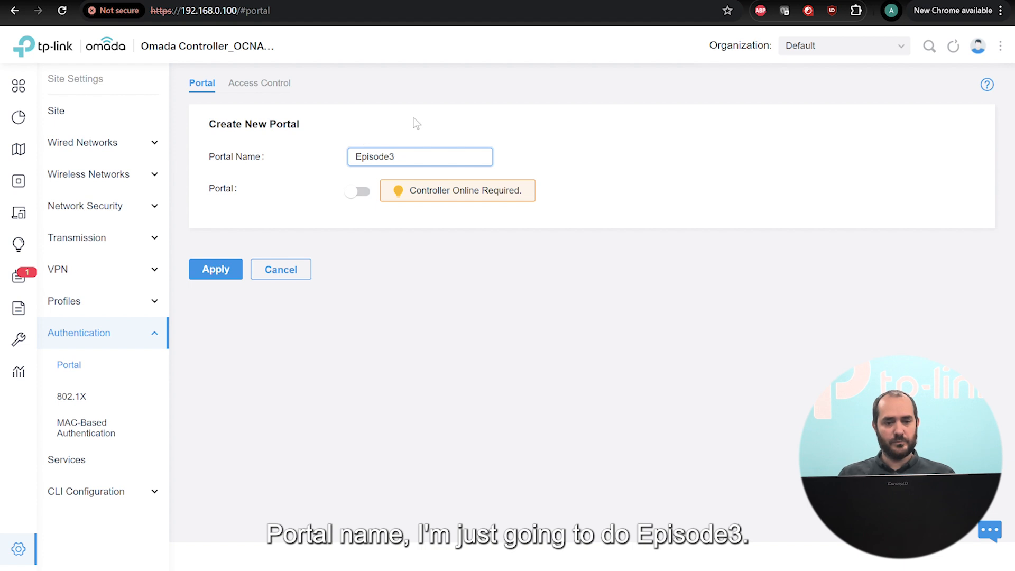
left_click(360, 193)
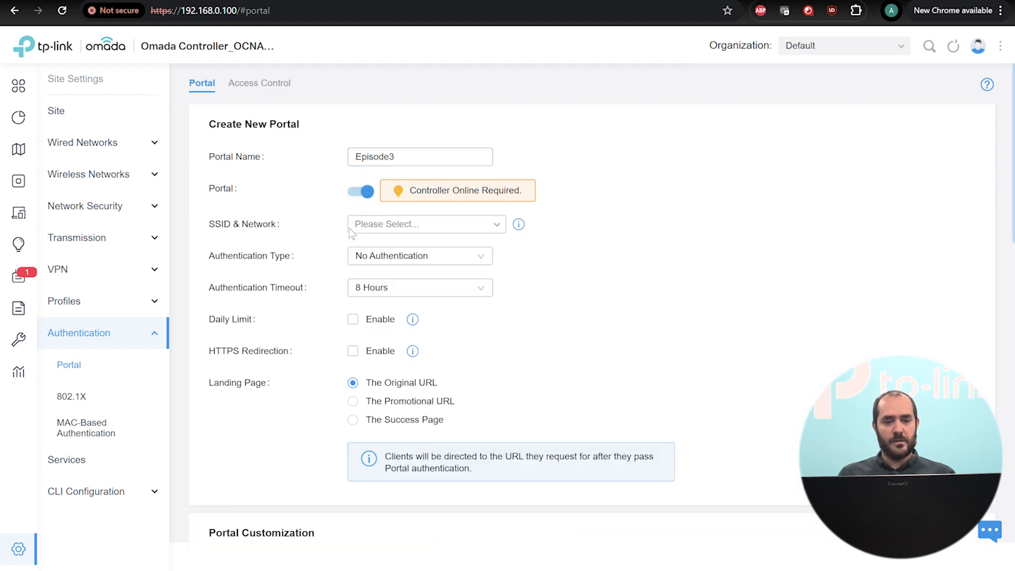
left_click(385, 227)
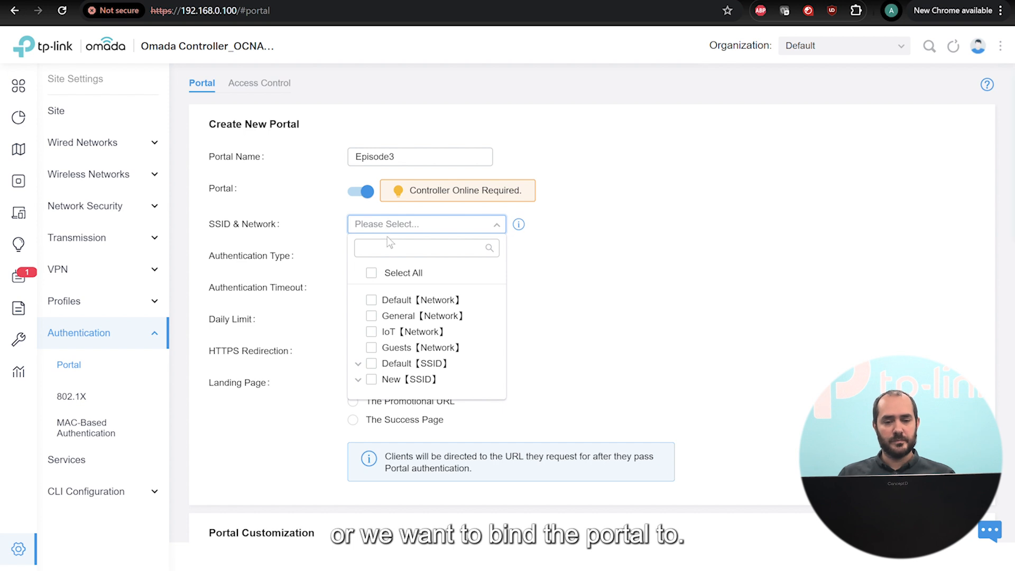
scroll(405, 386, "down", 1)
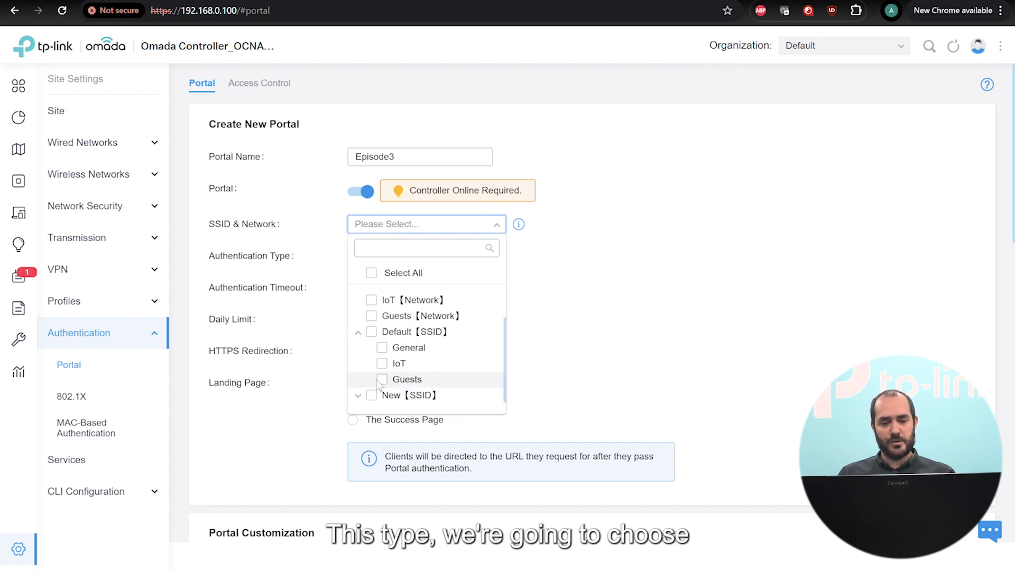
left_click(381, 379)
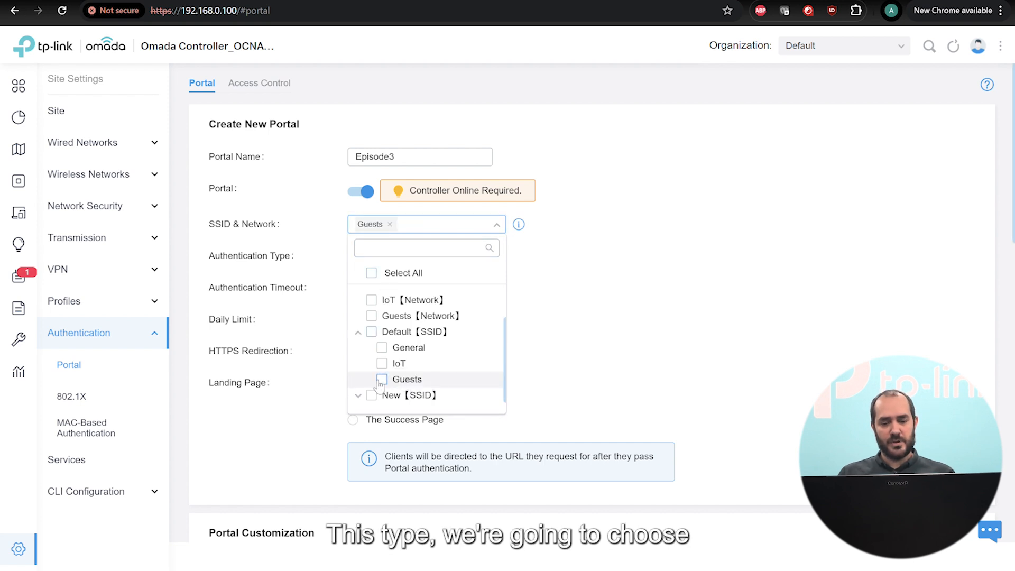
left_click(562, 286)
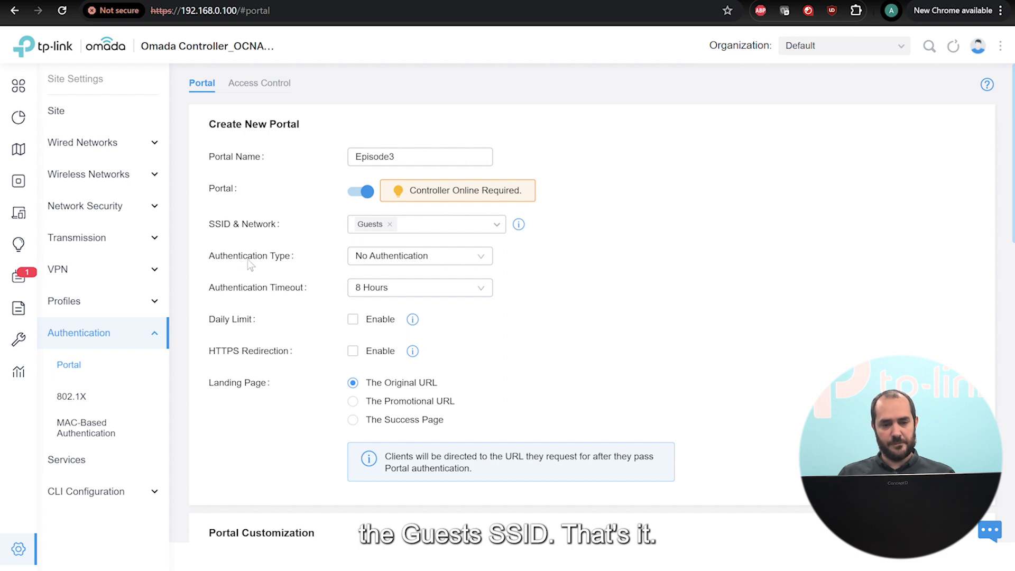
Set the portal's authentication type to Hotspot with Voucher as the login type.
left_click(480, 259)
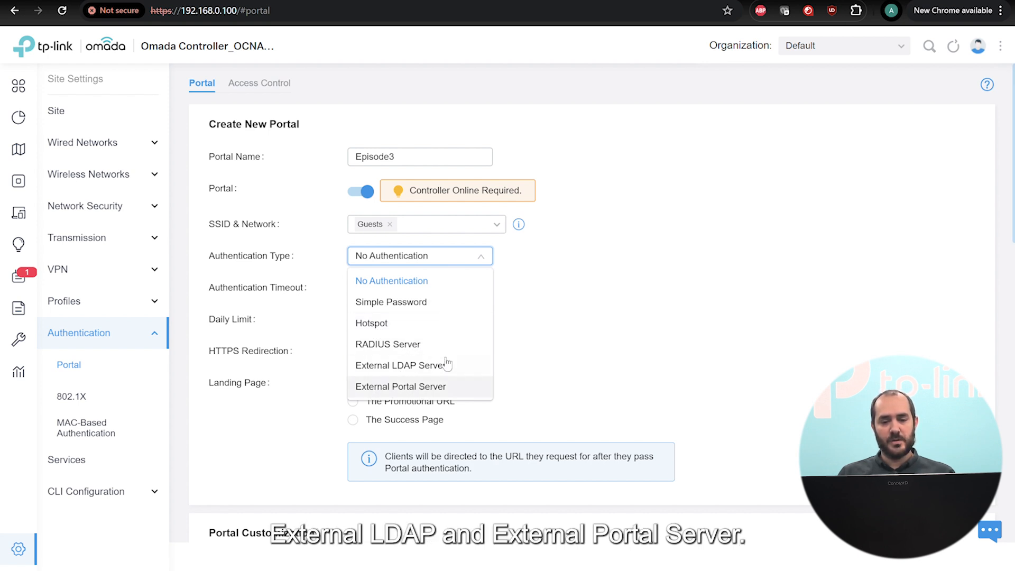
left_click(393, 323)
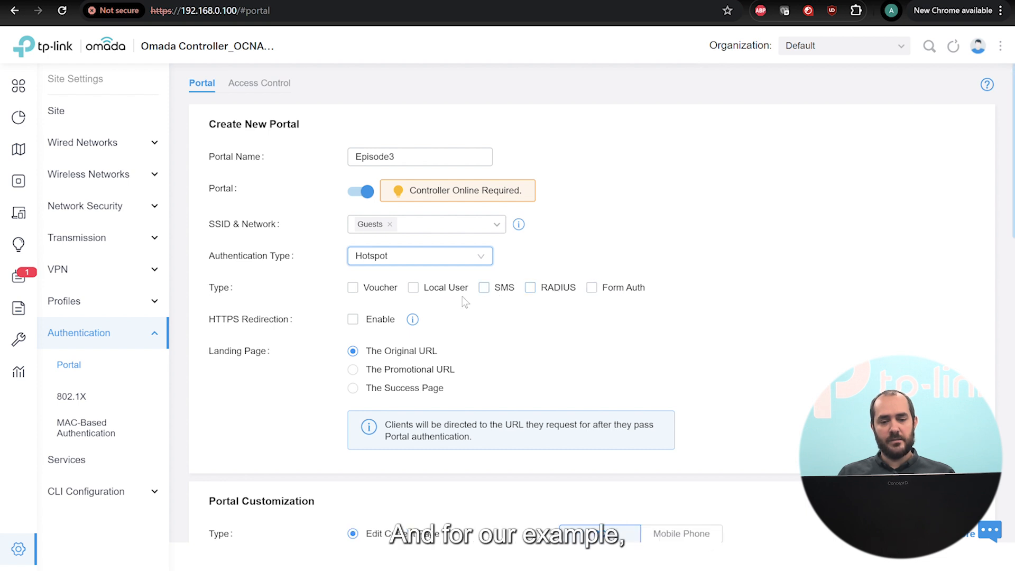
left_click(352, 292)
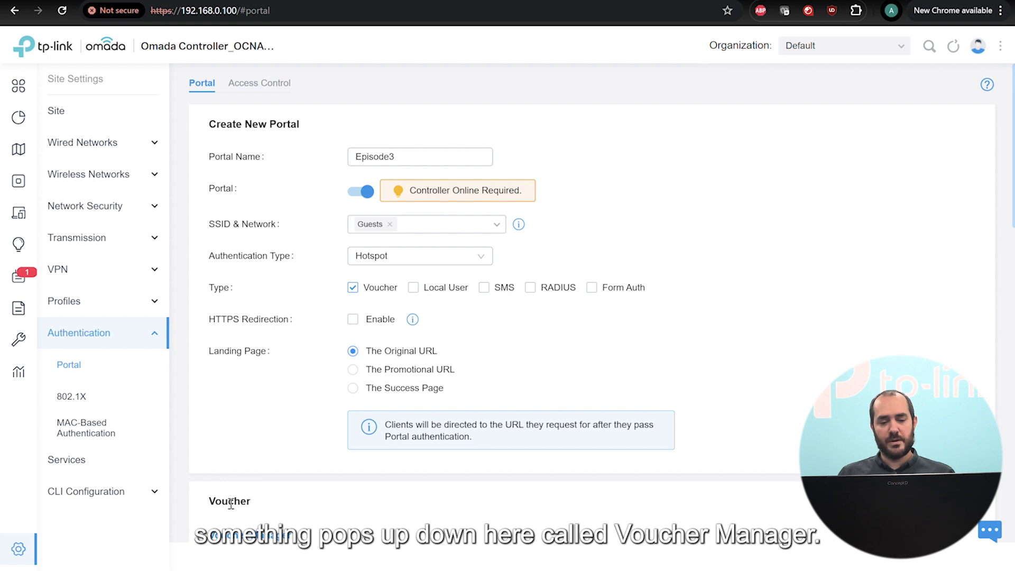
scroll(415, 510, "down", 1)
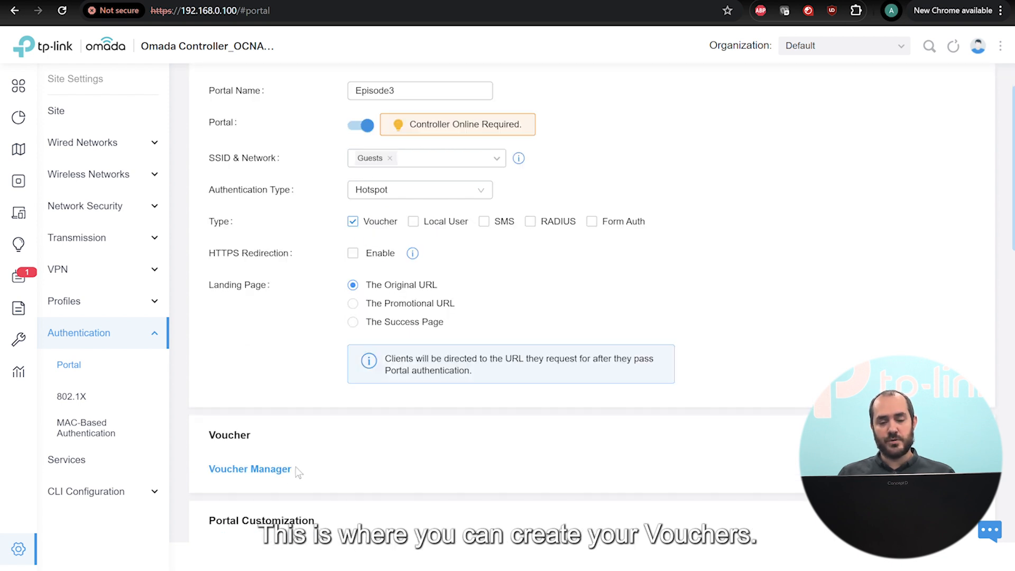
scroll(292, 478, "up", 1)
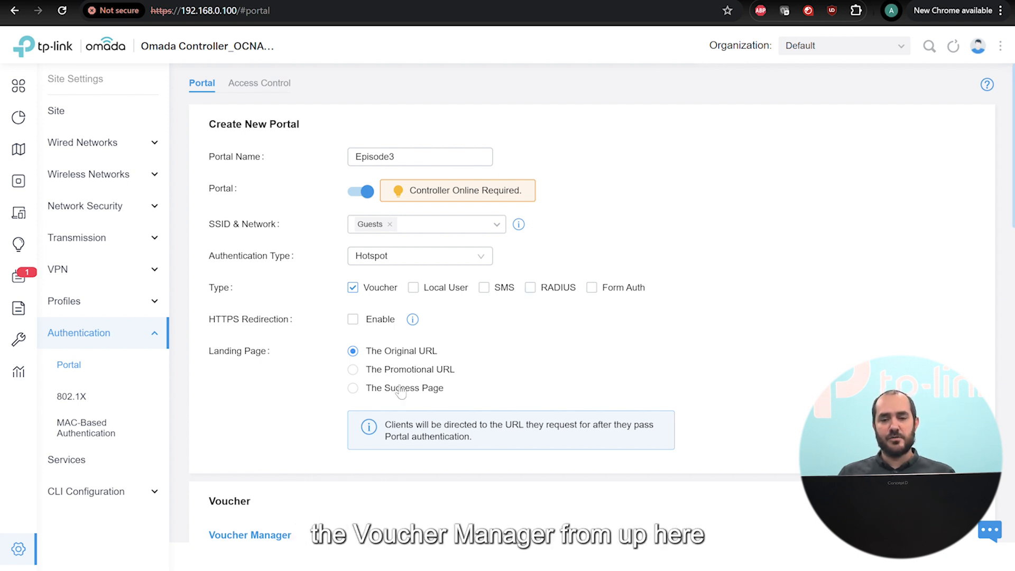
Glance at the Organization dropdown's Hotspot Manager entry and close it without switching.
left_click(814, 49)
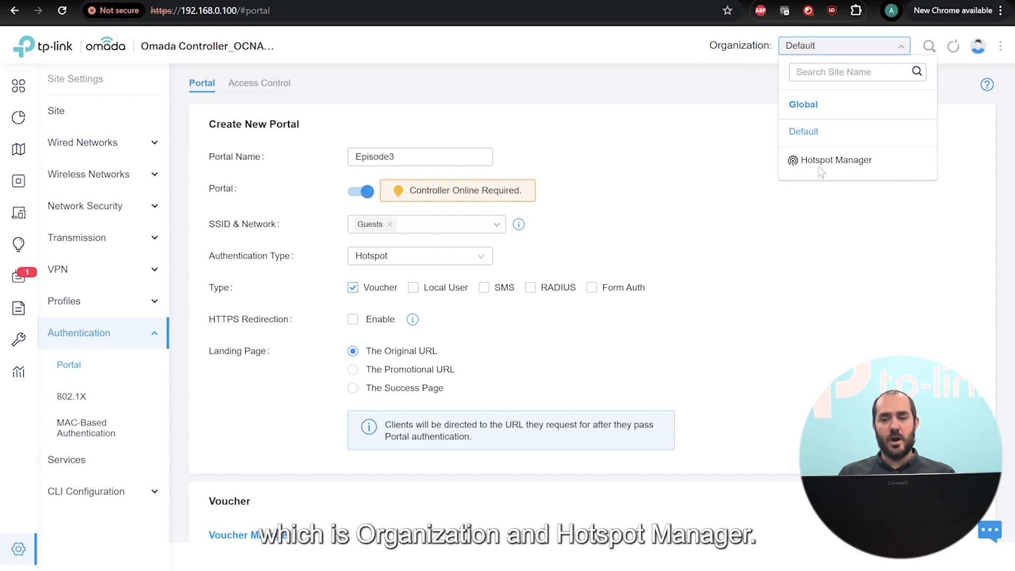
left_click(746, 279)
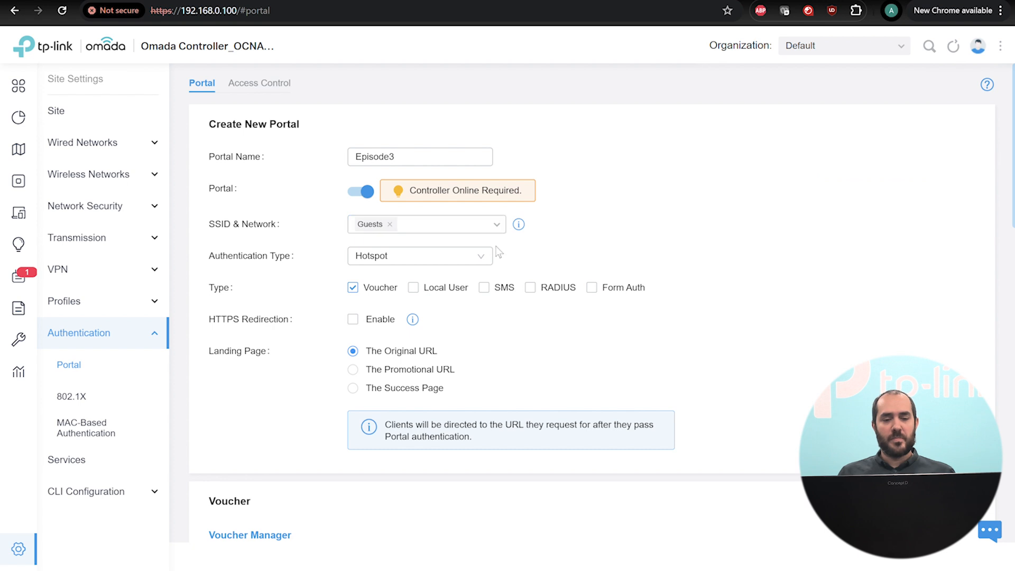
scroll(476, 243, "down", 1)
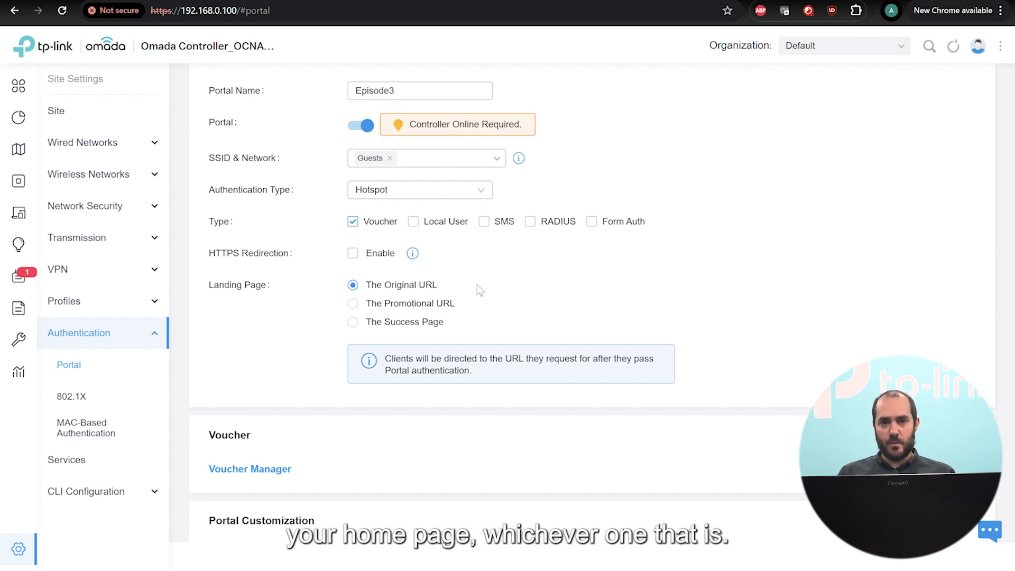
Set the landing page to The Promotional URL switchtoomada.com.
left_click(353, 303)
left_click(566, 299)
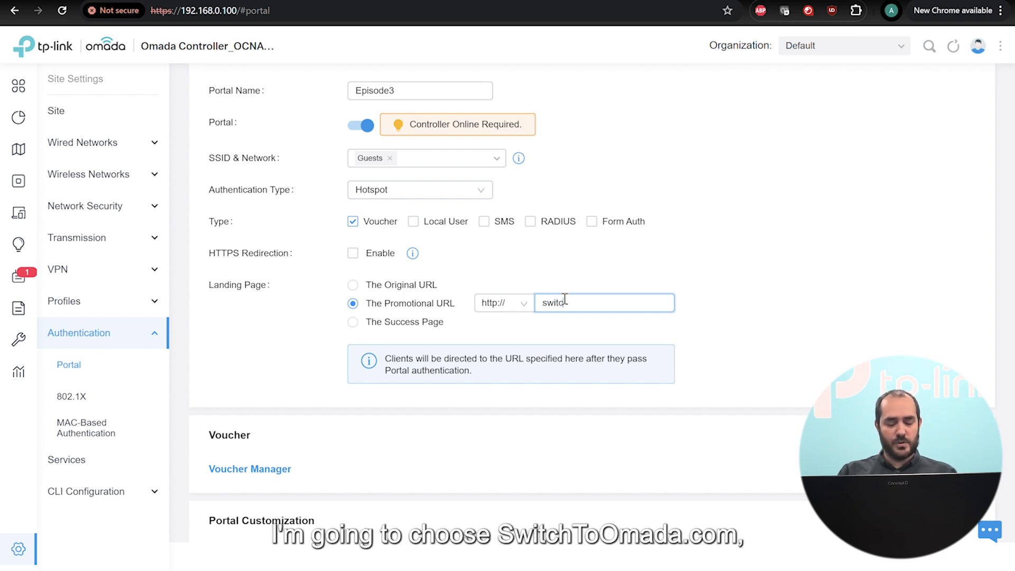
type("switchtoomada.co")
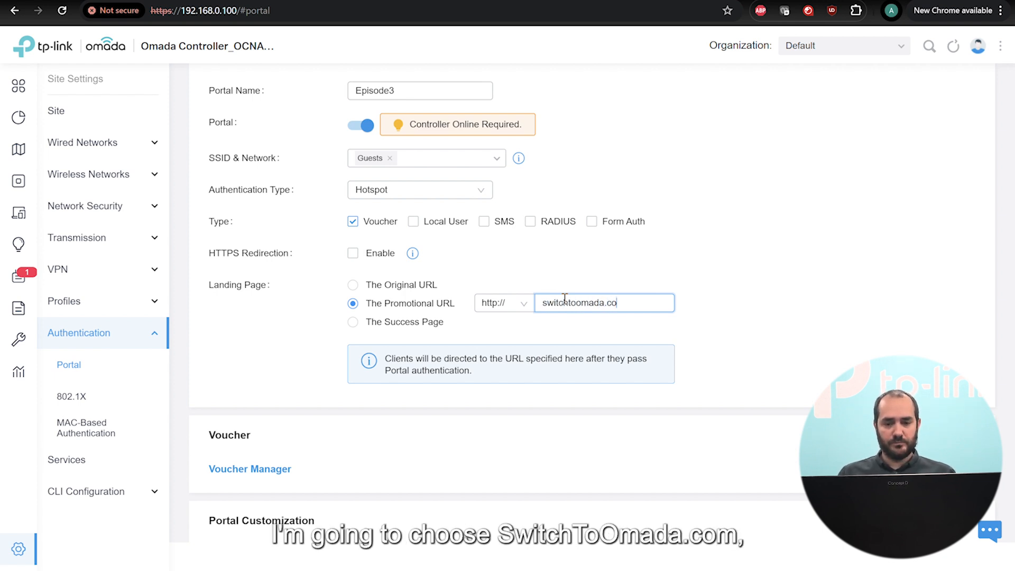
type("m")
scroll(709, 301, "down", 6)
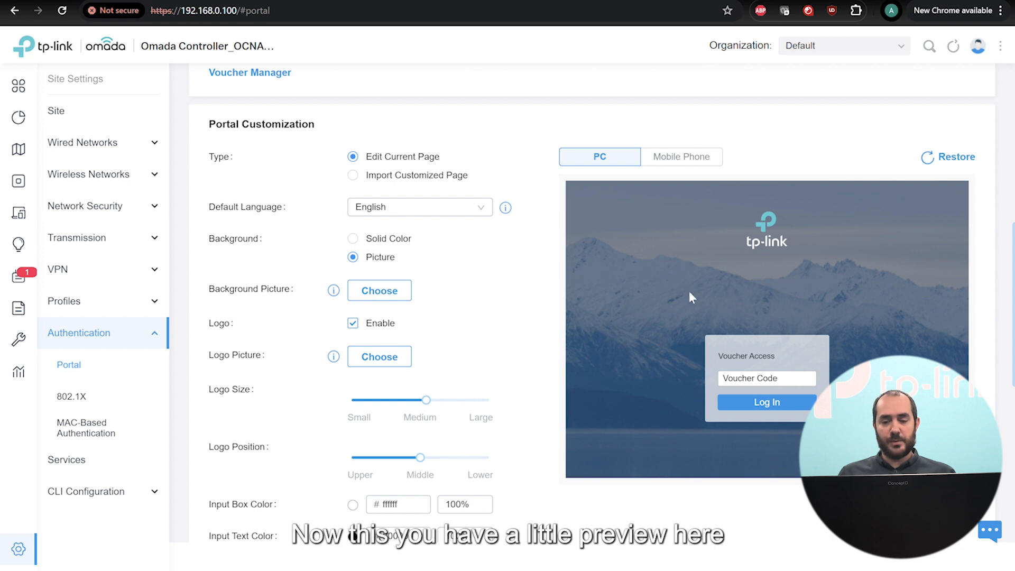
Preview the portal on phone and computer, trying background and logo toggles before restoring them.
left_click(690, 157)
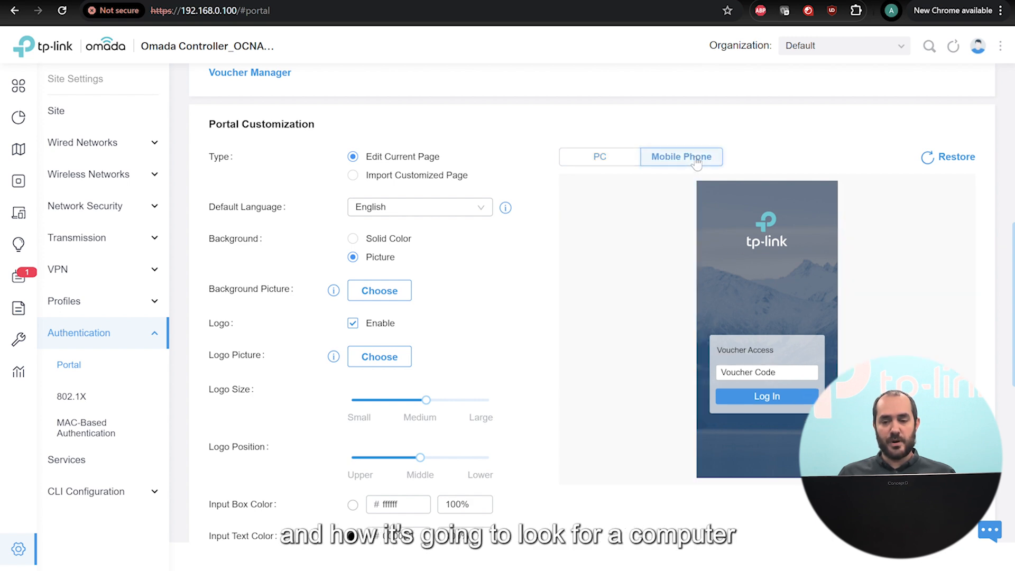
left_click(605, 156)
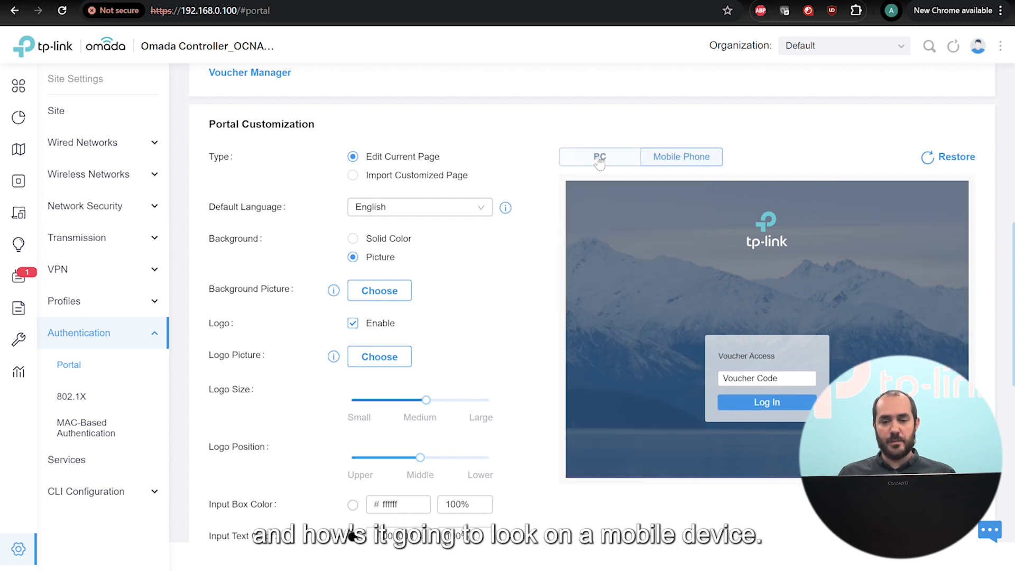
left_click(382, 244)
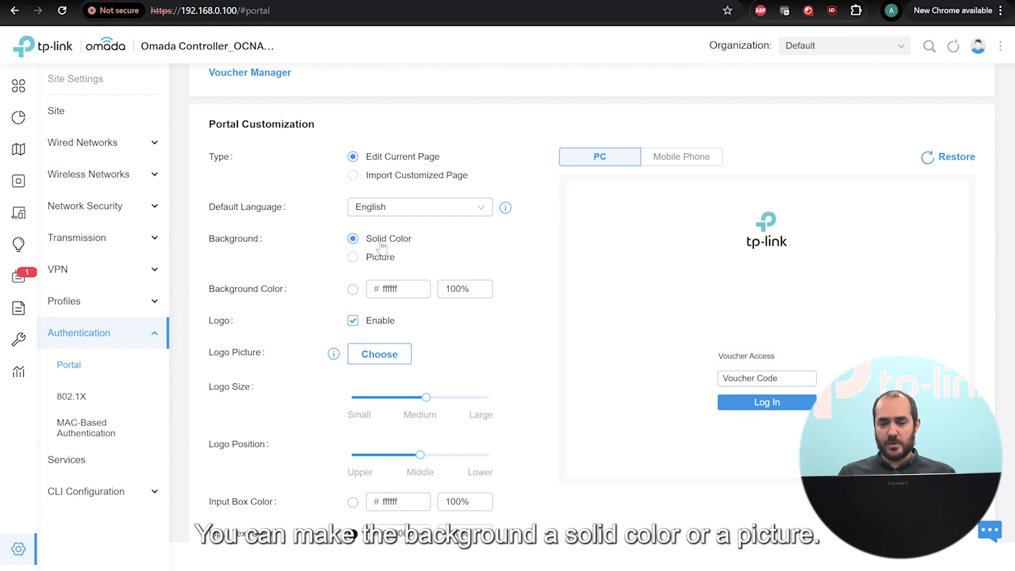
left_click(379, 260)
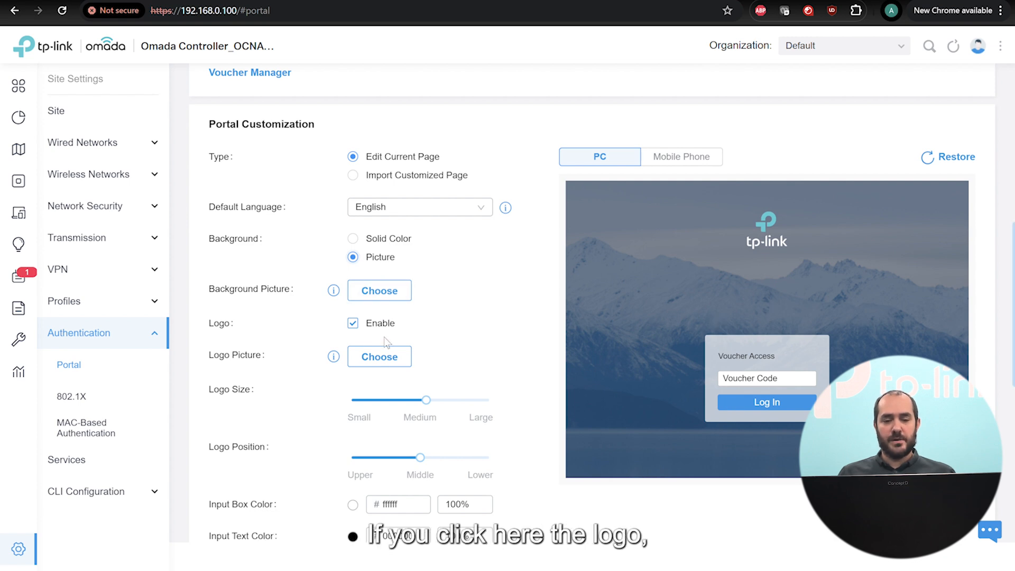
left_click(357, 329)
left_click(353, 328)
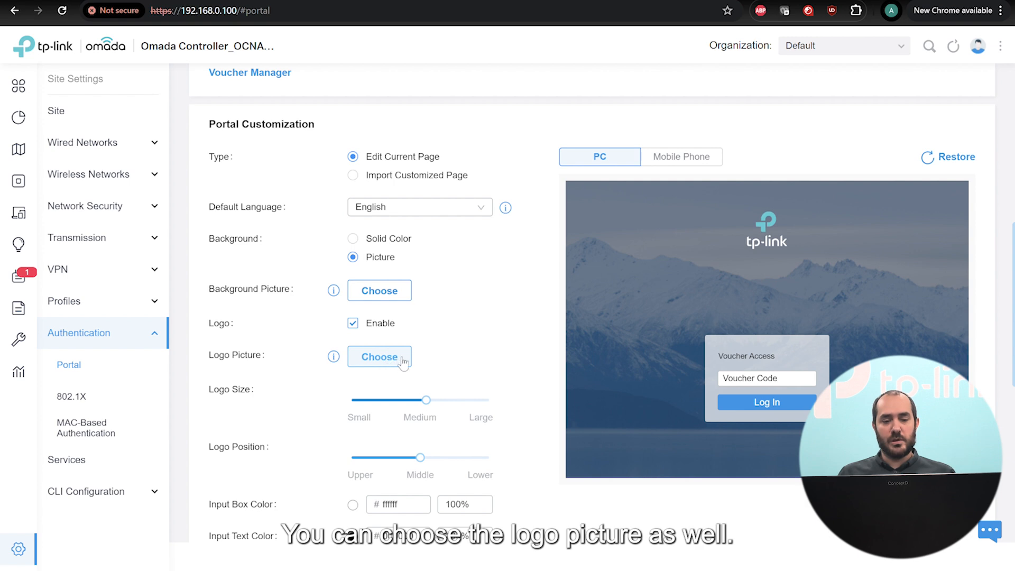
Enlarge the logo slightly, move it to the Lower position, and set Button Position to Middle.
left_click_drag(426, 400, 450, 421)
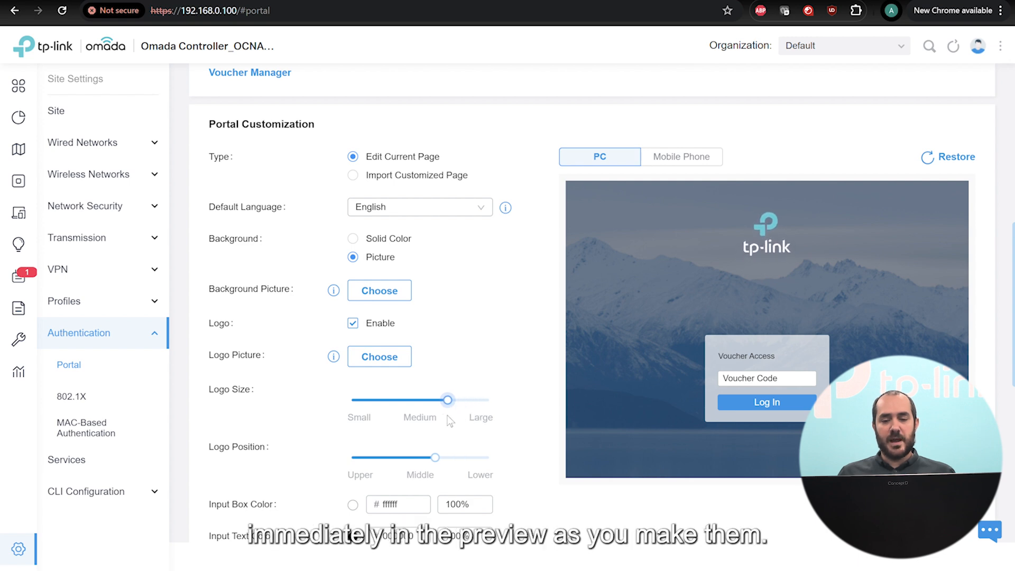
scroll(502, 406, "down", 1)
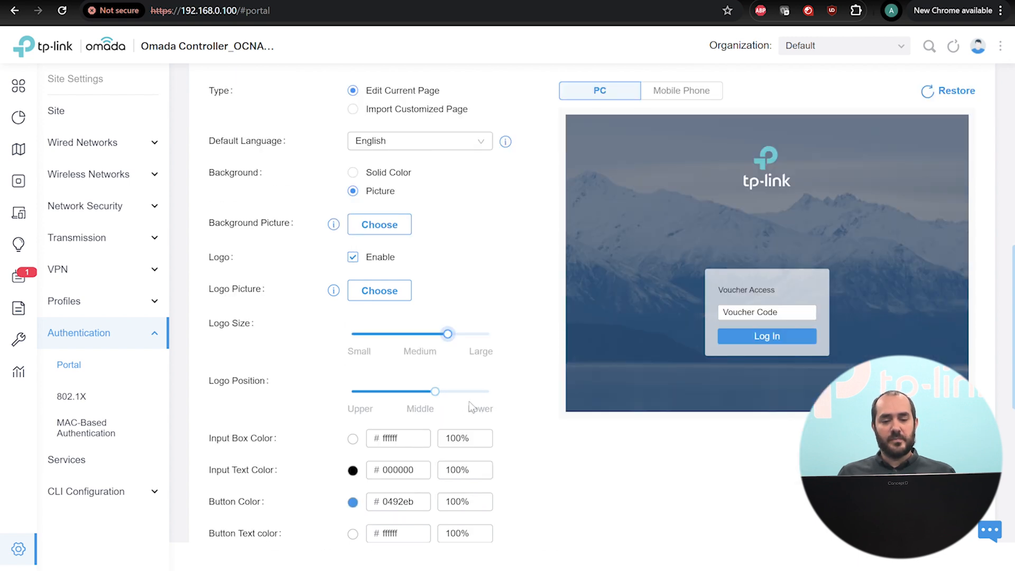
left_click_drag(435, 391, 500, 395)
scroll(552, 417, "down", 1)
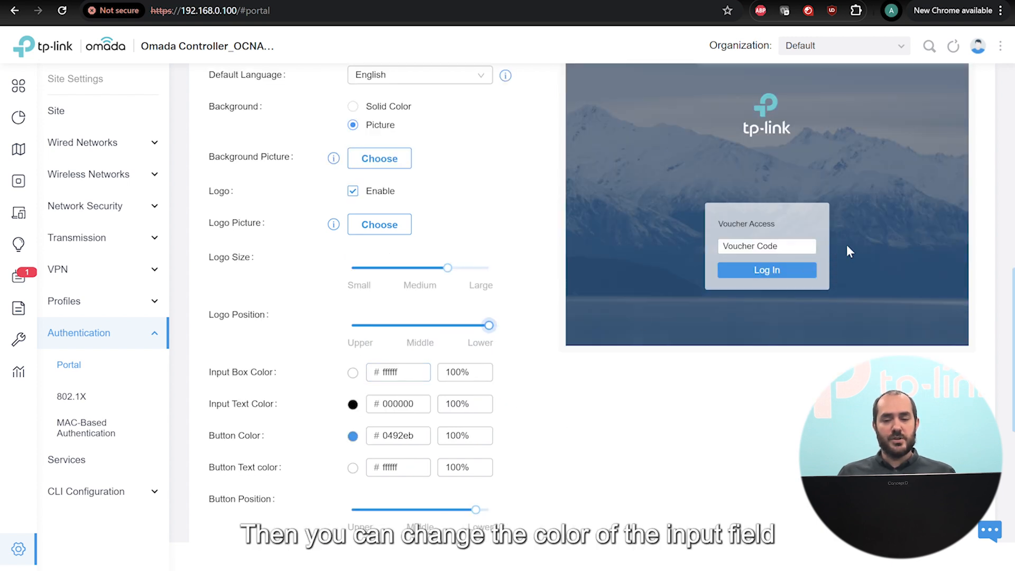
left_click(792, 247)
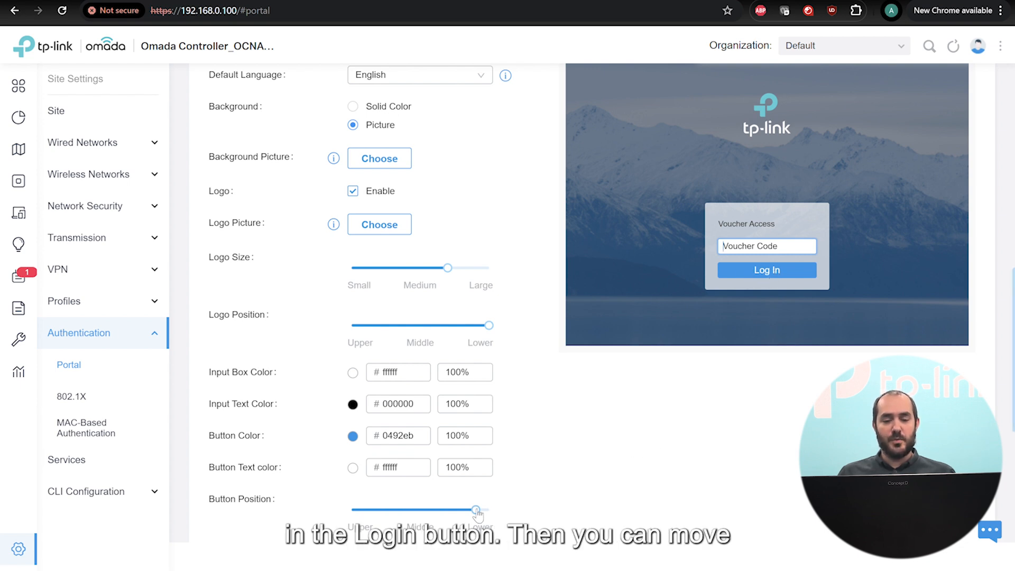
left_click_drag(476, 510, 442, 523)
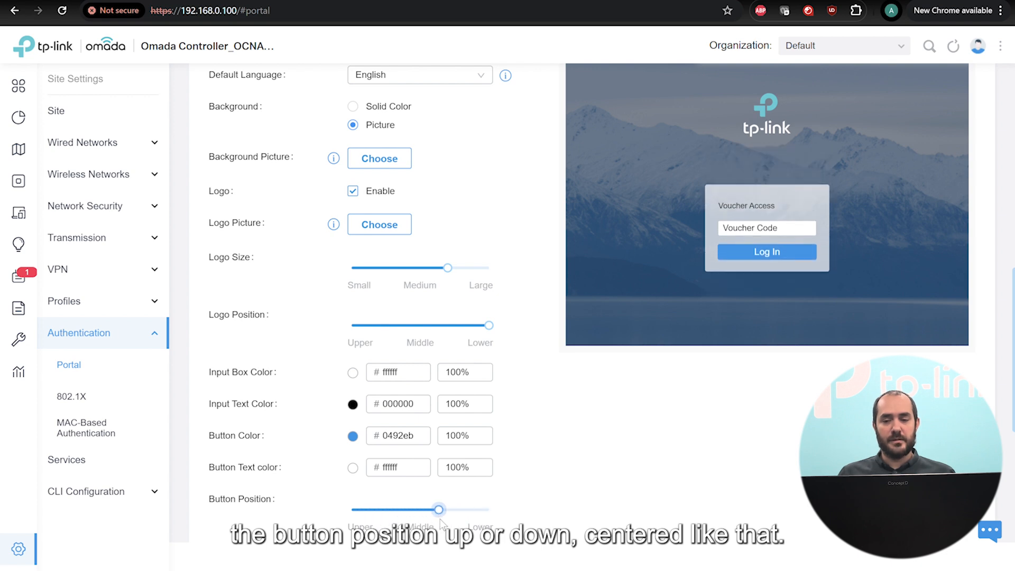
Change the portal's button text to Let's GO.
scroll(443, 523, "down", 3)
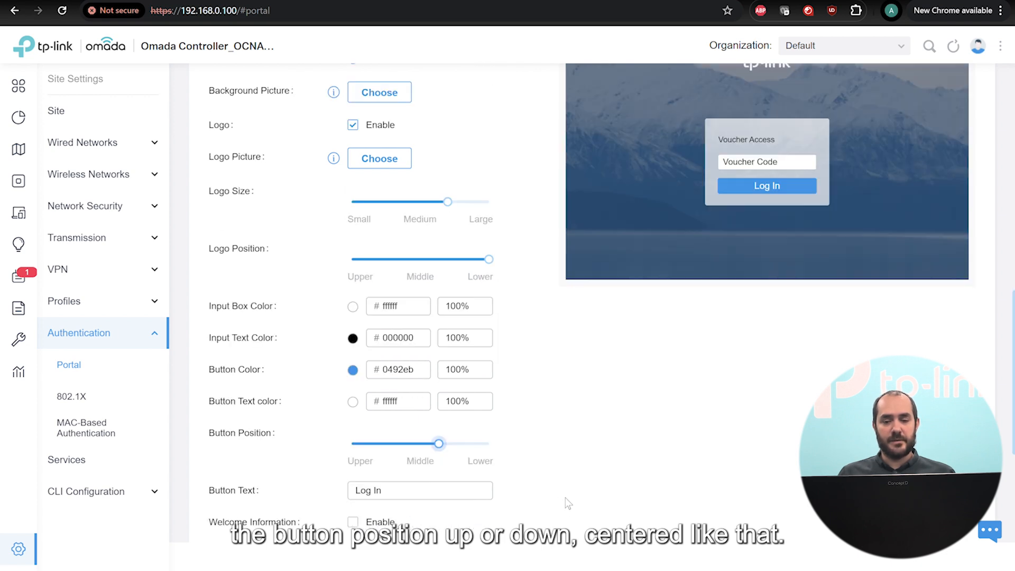
left_click(418, 421)
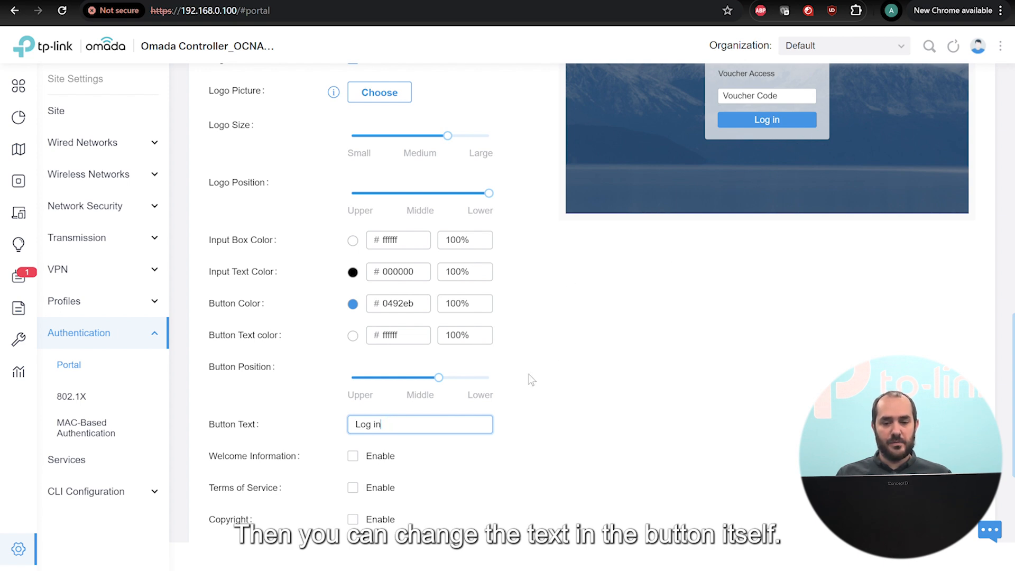
left_click_drag(451, 422, 362, 426)
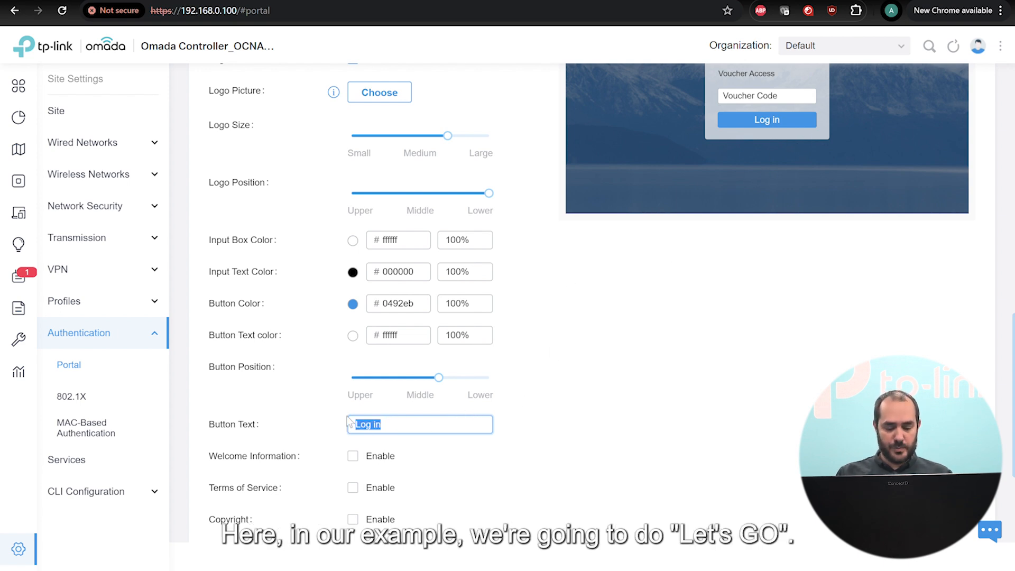
type("Let's G")
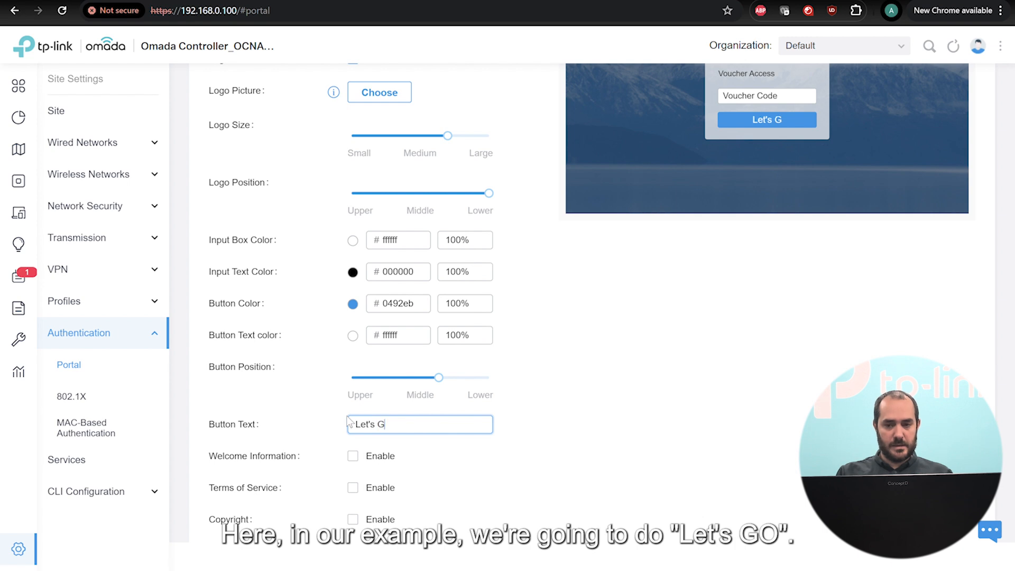
type("O")
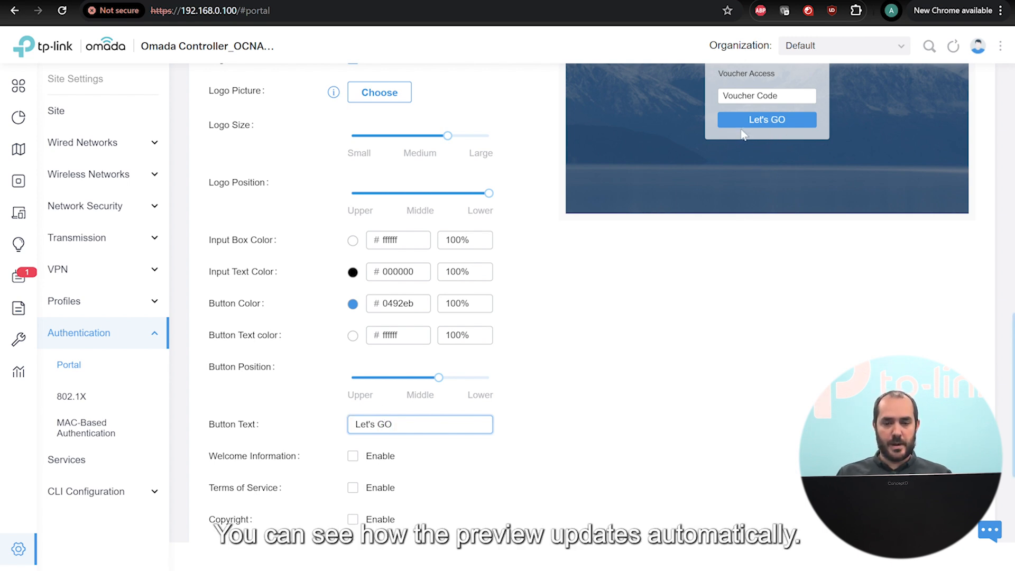
Enable Welcome Information with 'Welcome to Episode 3' text and font size 16.
left_click(352, 457)
left_click(381, 486)
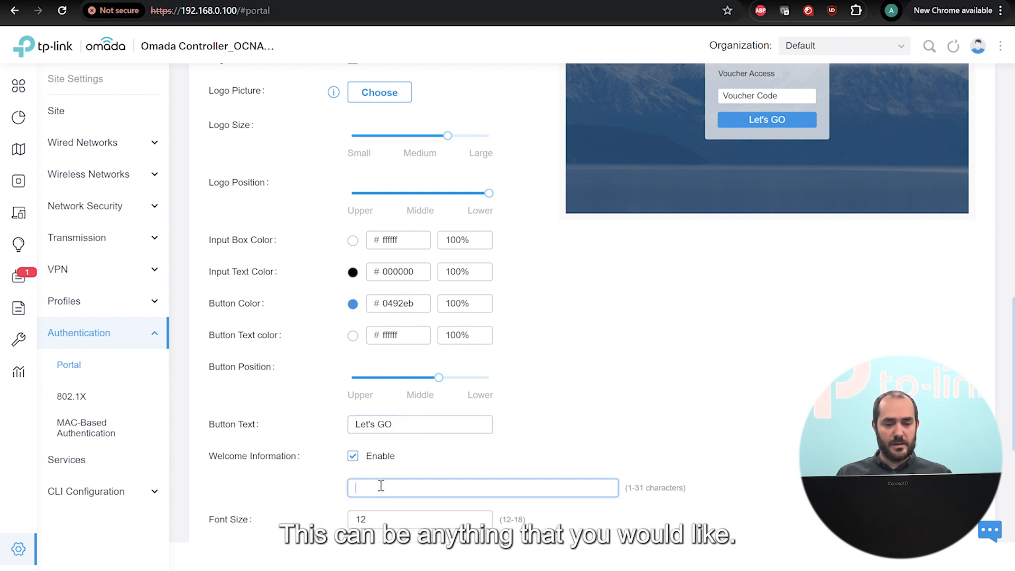
type("Welcom")
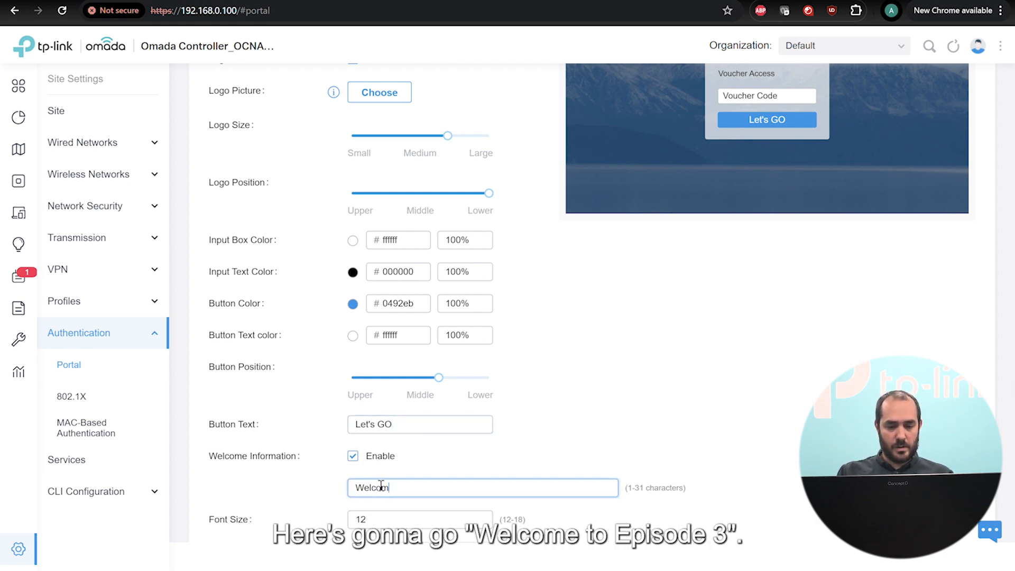
type("e to Episode 3")
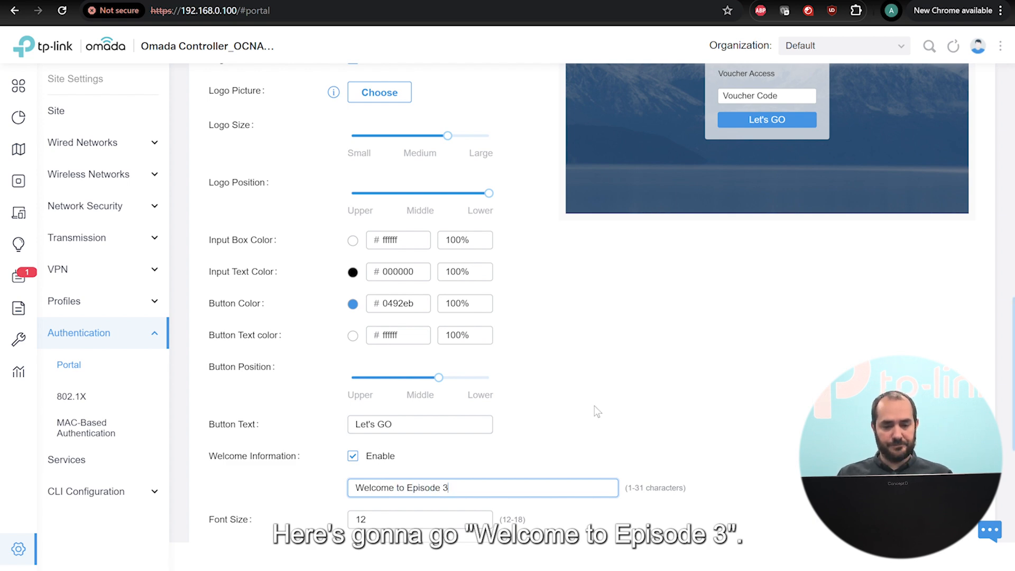
scroll(594, 405, "down", 3)
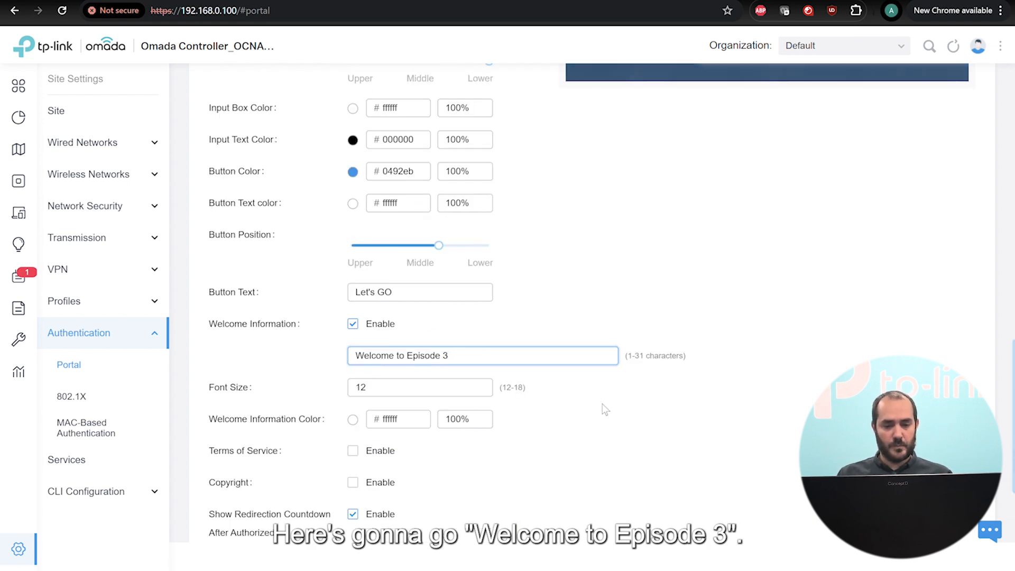
scroll(703, 313, "up", 9)
scroll(675, 401, "down", 6)
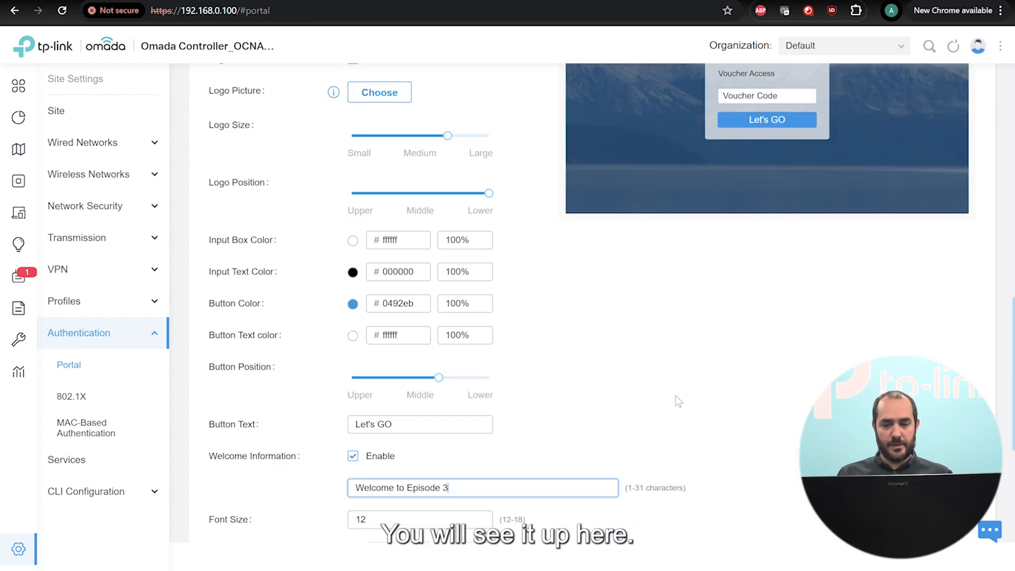
left_click(359, 453)
left_click_drag(380, 453, 313, 453)
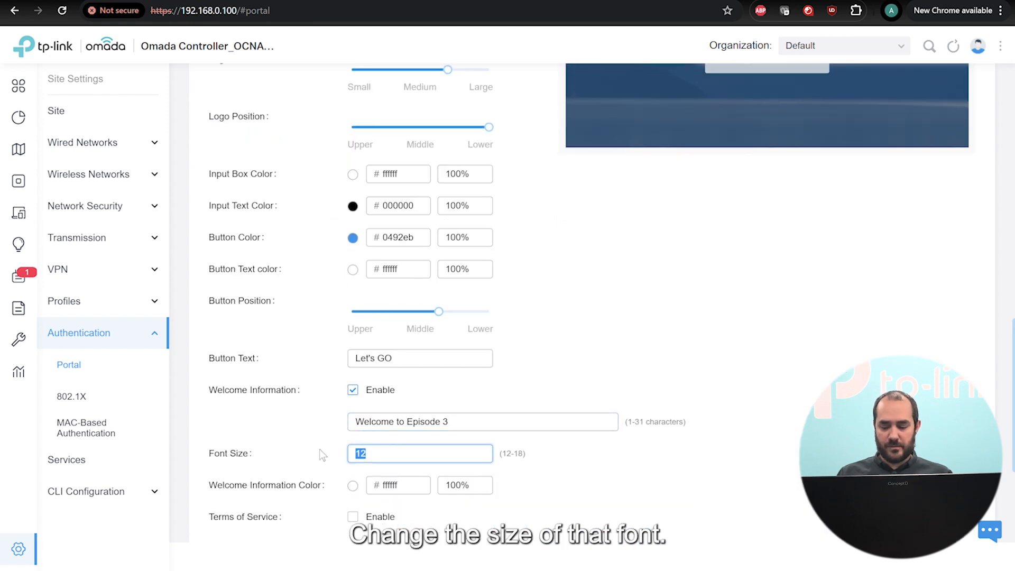
type("16")
scroll(846, 271, "up", 5)
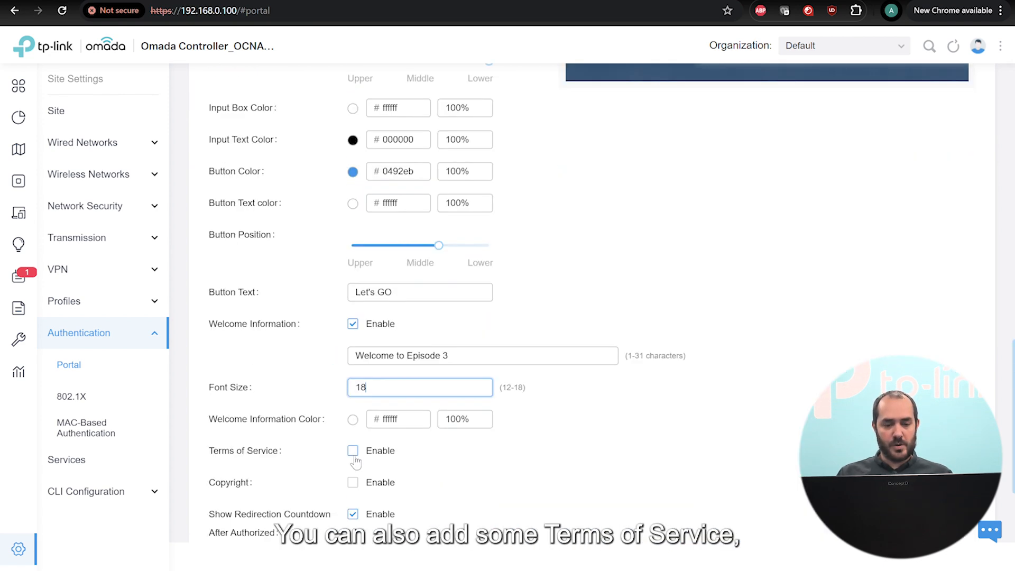
Enable Terms of Service and save its link with the default wording.
left_click(353, 451)
scroll(746, 306, "up", 5)
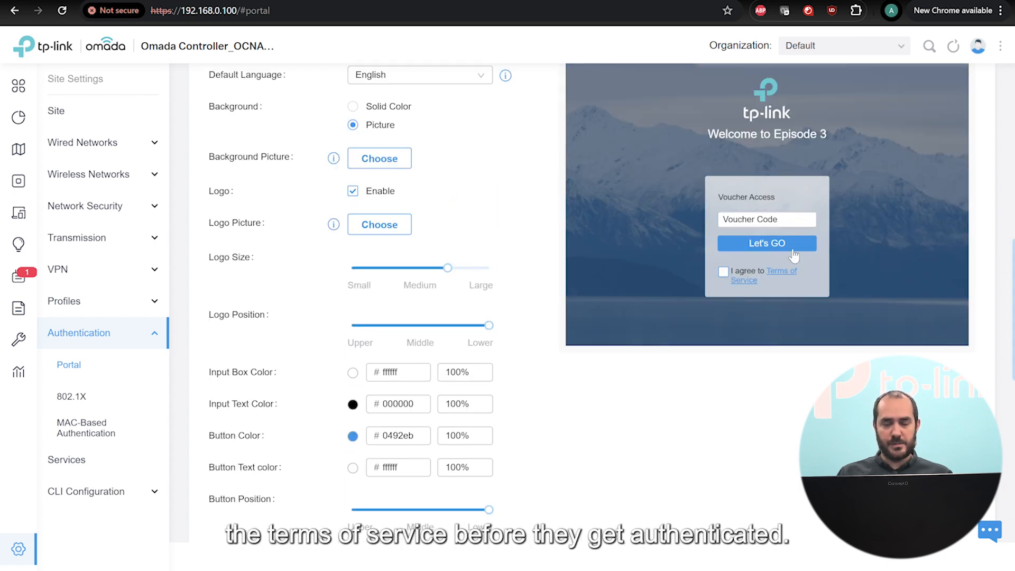
scroll(764, 310, "down", 5)
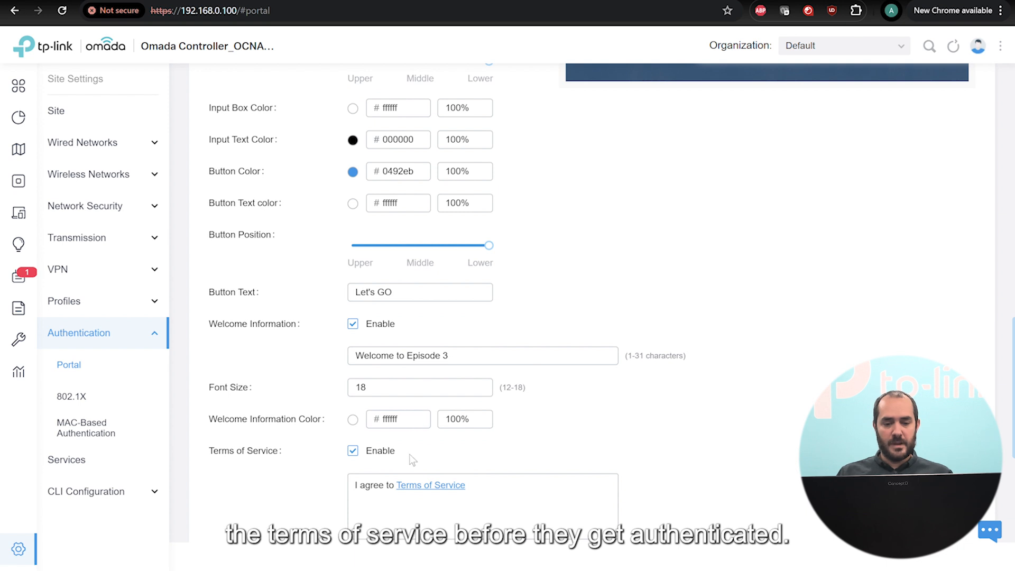
mouse_move(428, 486)
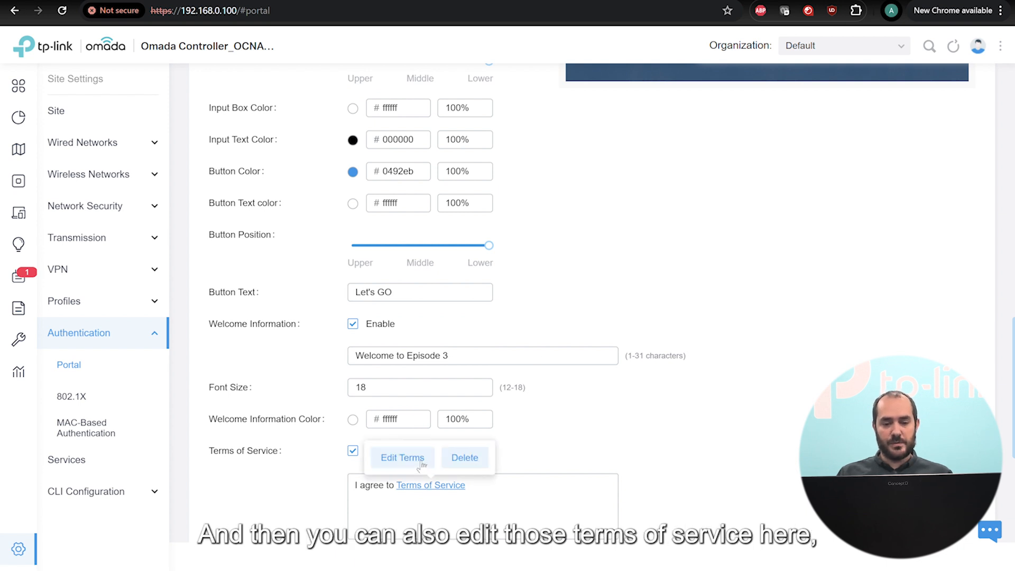
left_click(421, 463)
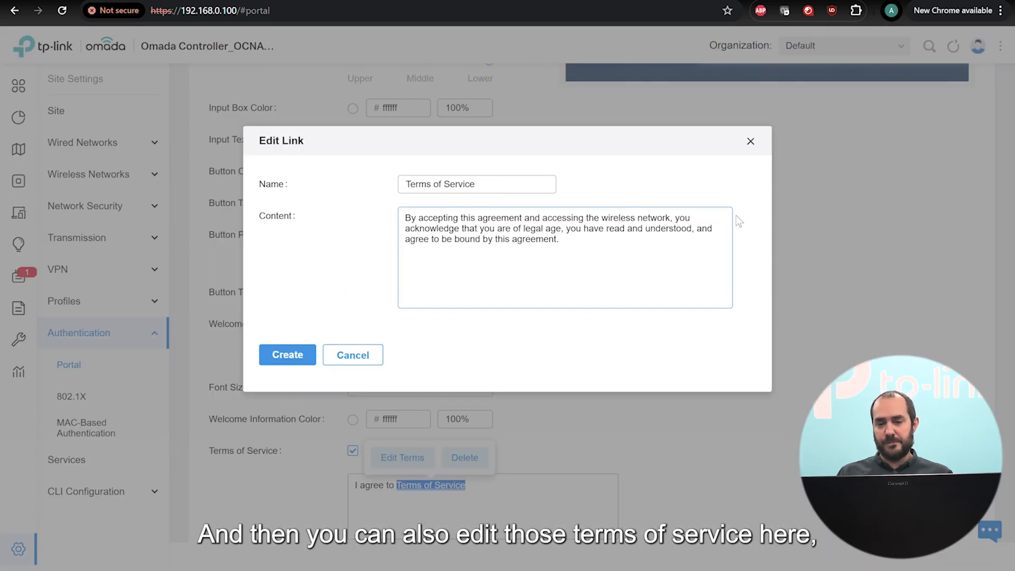
left_click(313, 365)
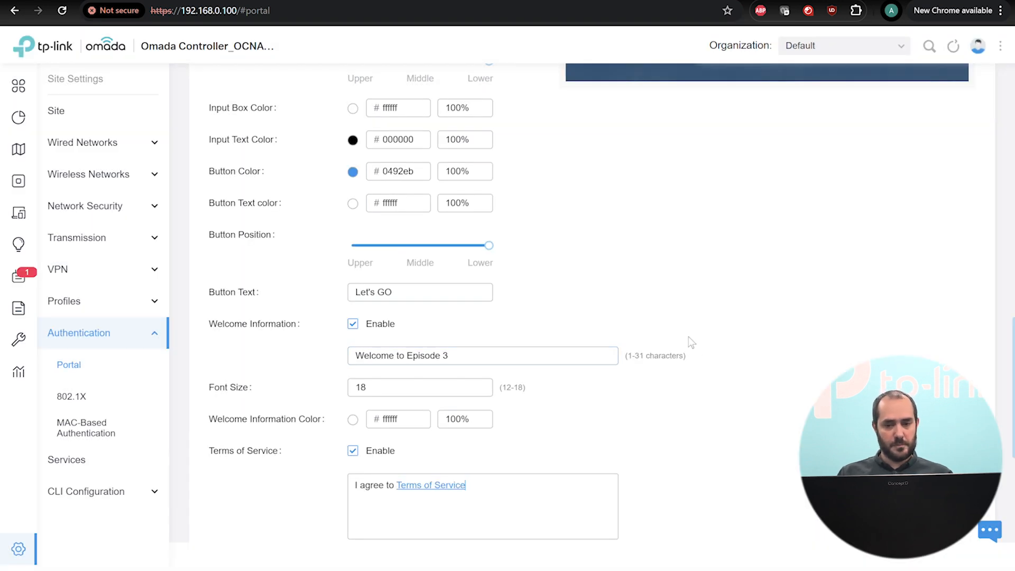
scroll(690, 343, "down", 4)
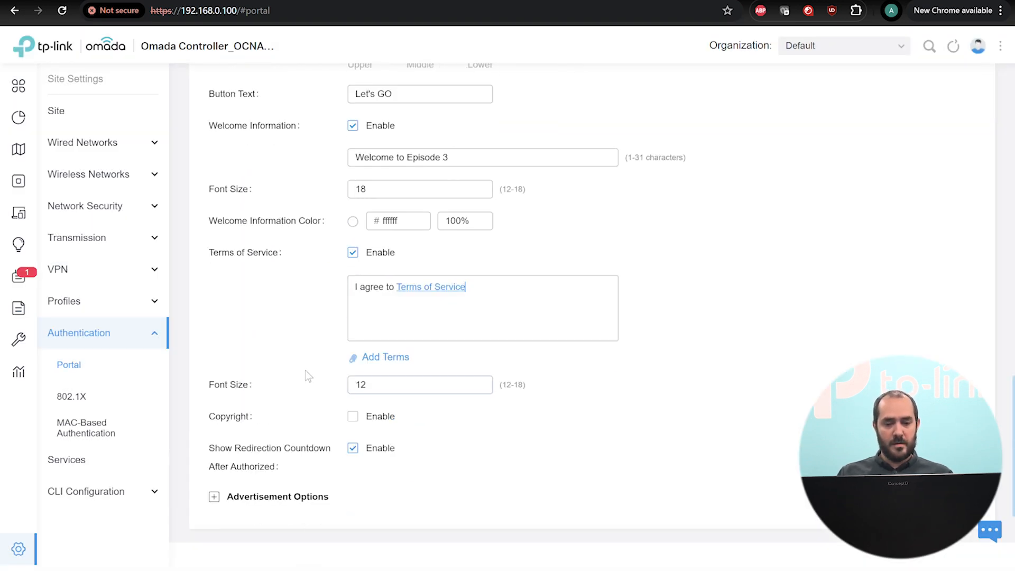
Enable the copyright notice, leave Advertisement unchecked, and apply the Episode3 portal settings.
left_click(352, 418)
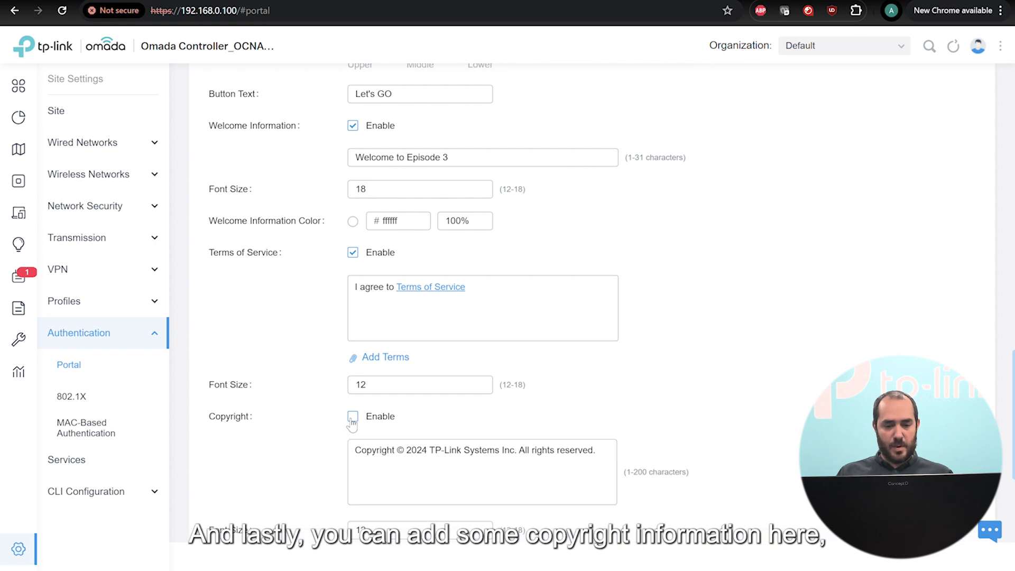
left_click(352, 418)
scroll(734, 347, "up", 10)
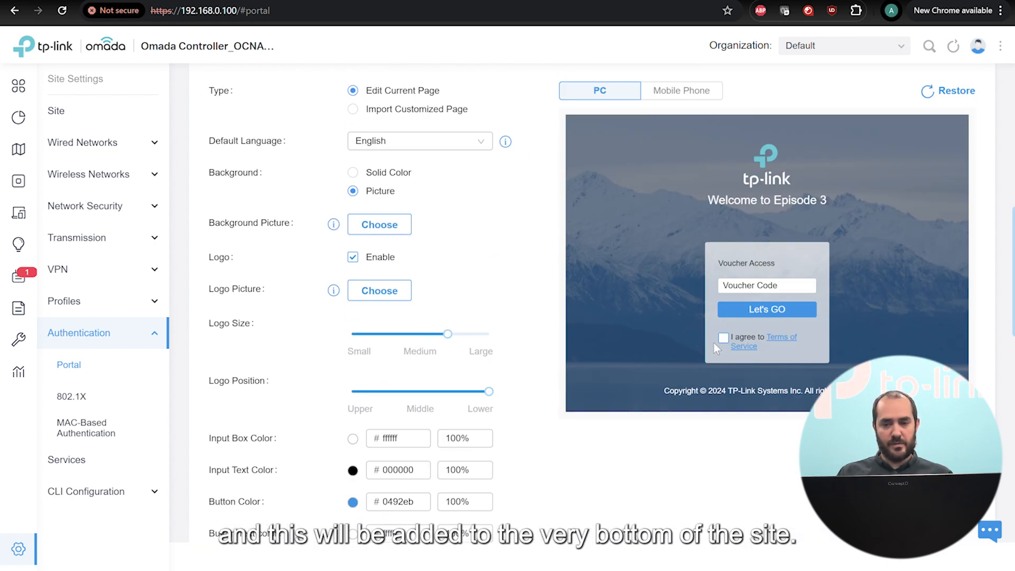
scroll(831, 542, "down", 8)
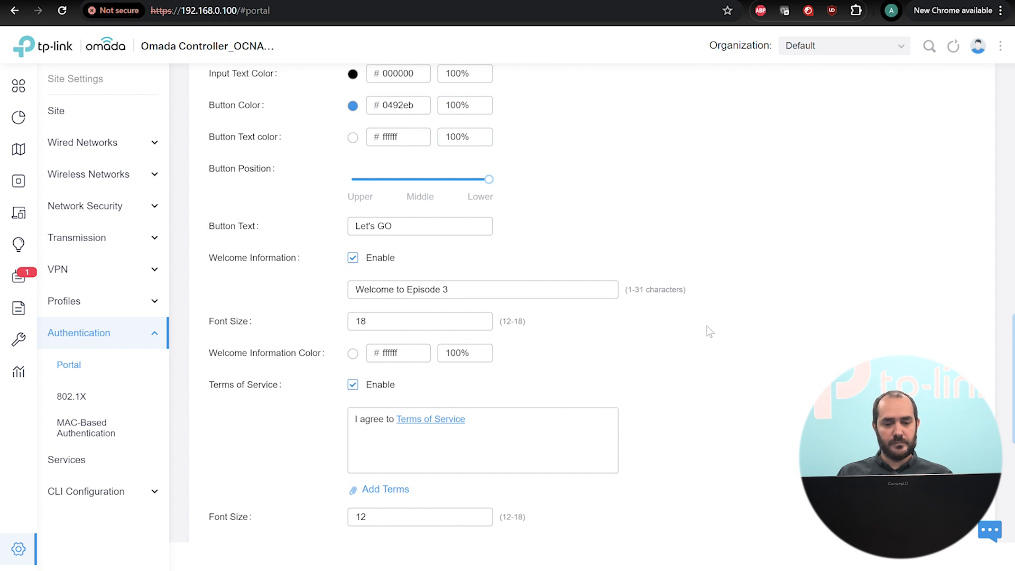
scroll(709, 331, "down", 5)
scroll(714, 339, "down", 2)
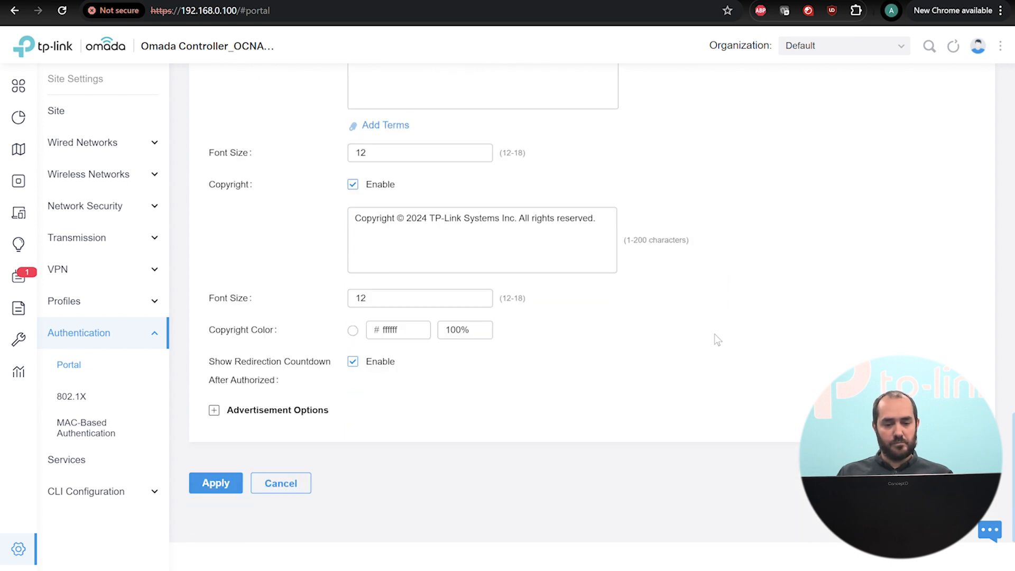
left_click(220, 413)
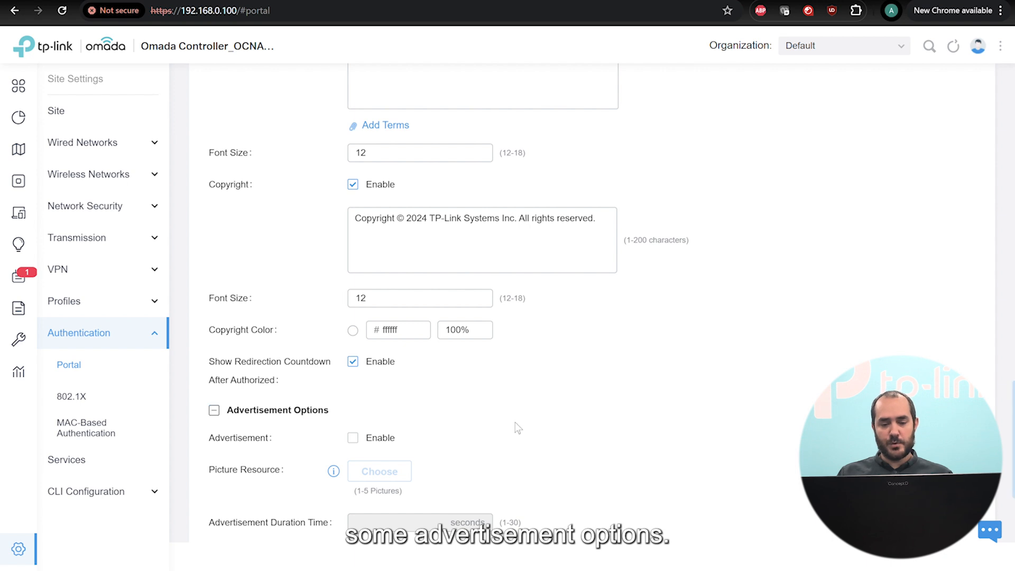
scroll(515, 422, "down", 3)
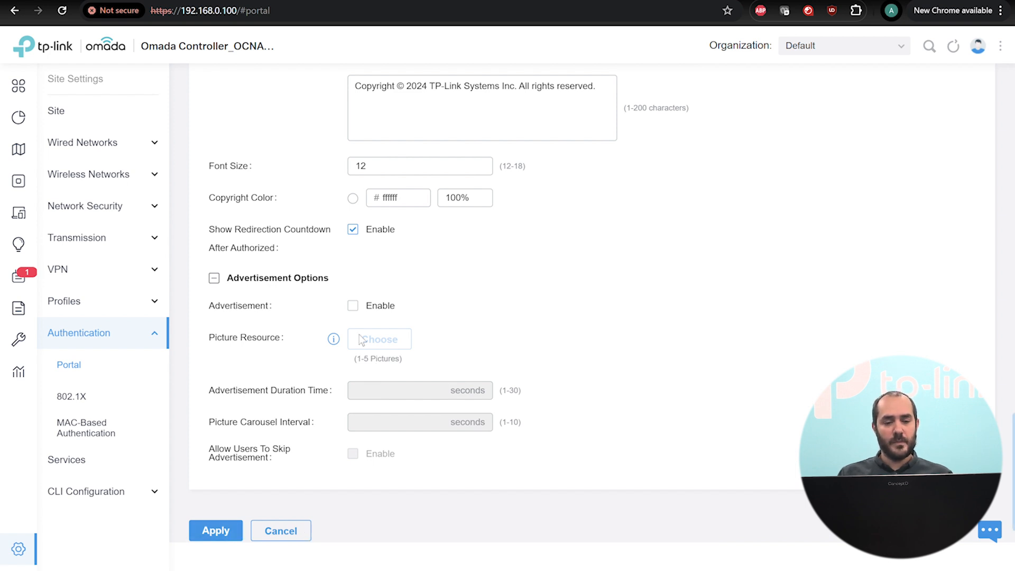
left_click(216, 530)
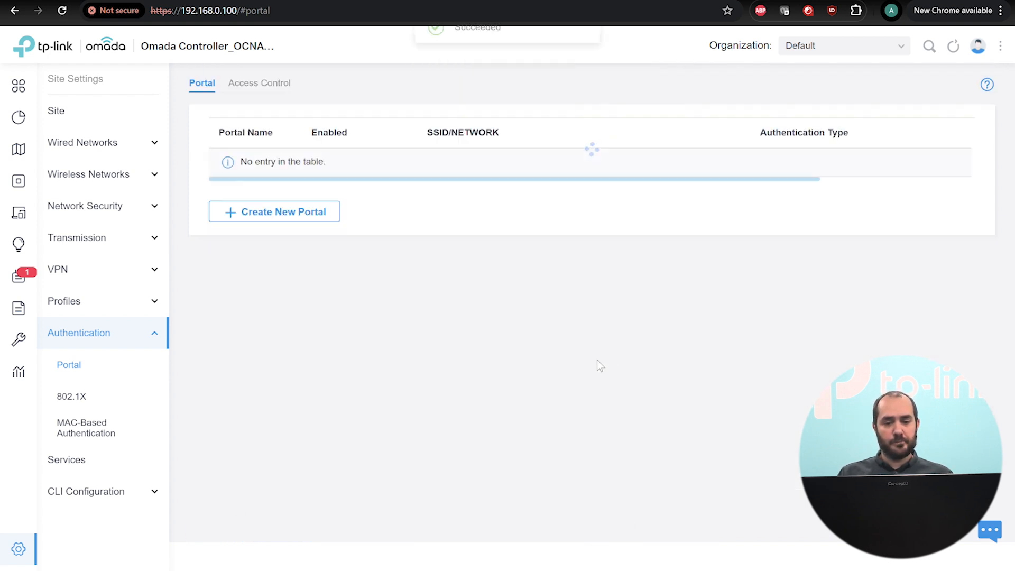
Switch the Organization dropdown to Hotspot Manager for the Default site.
left_click_drag(555, 198, 439, 195)
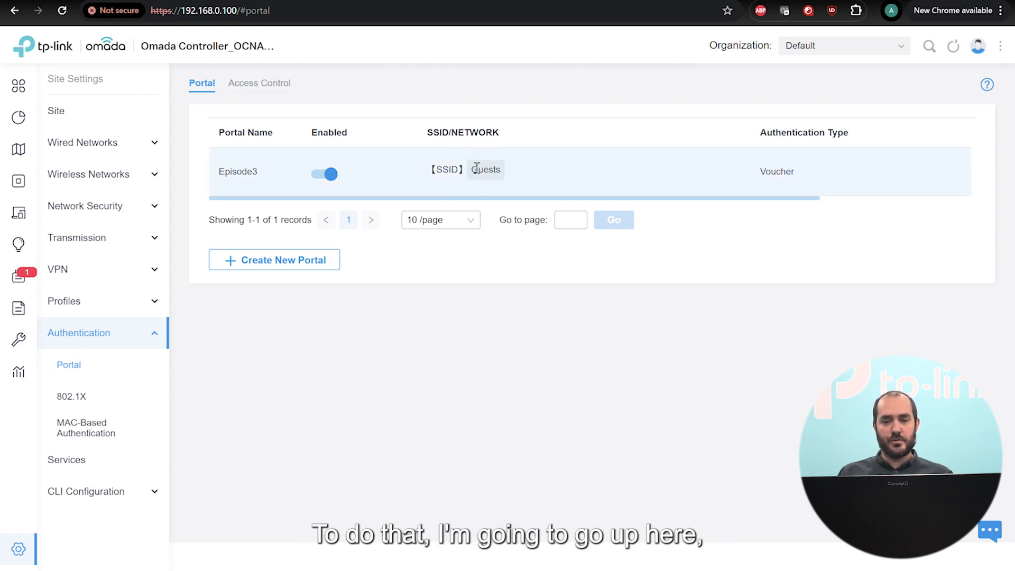
left_click(830, 46)
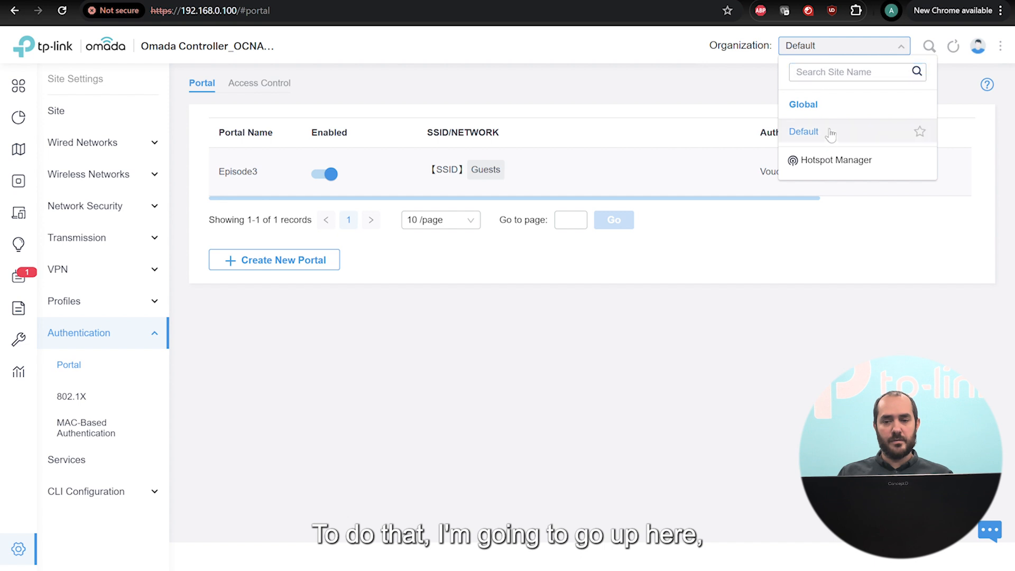
left_click(830, 161)
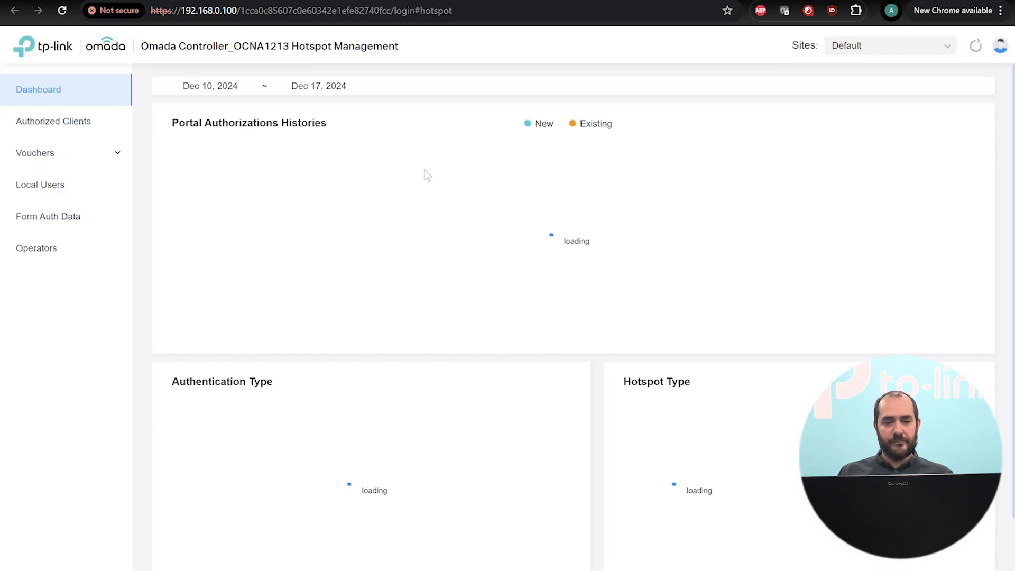
Create a voucher group named Vouchers with Portal Privilege limited to Episode3.
left_click(33, 154)
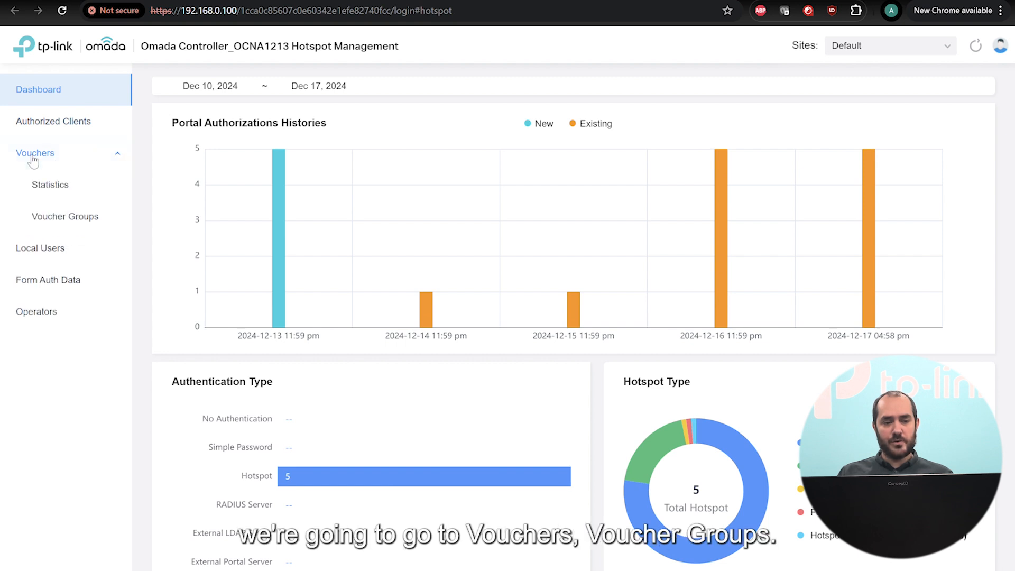
left_click(64, 218)
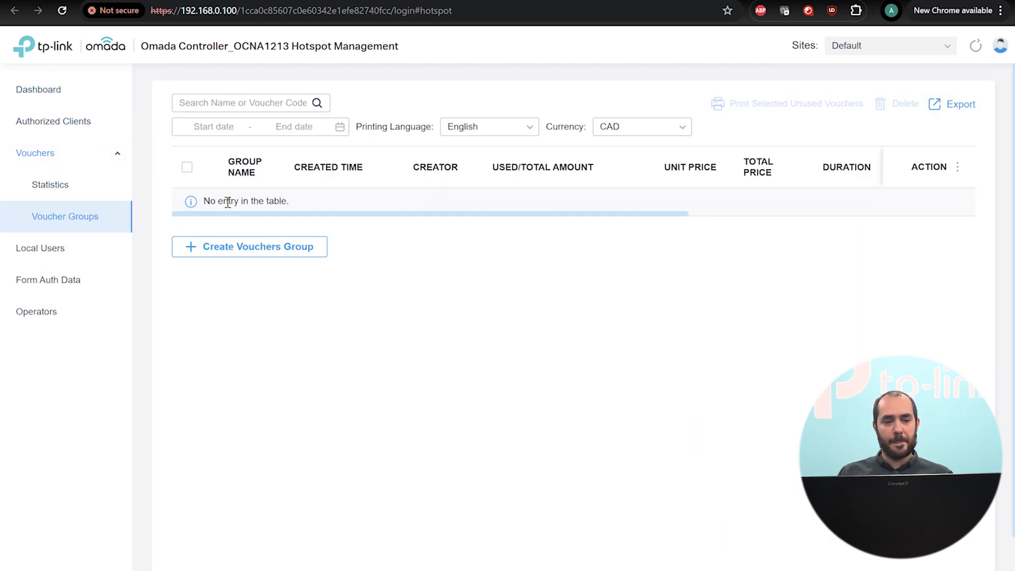
left_click(219, 252)
left_click(411, 130)
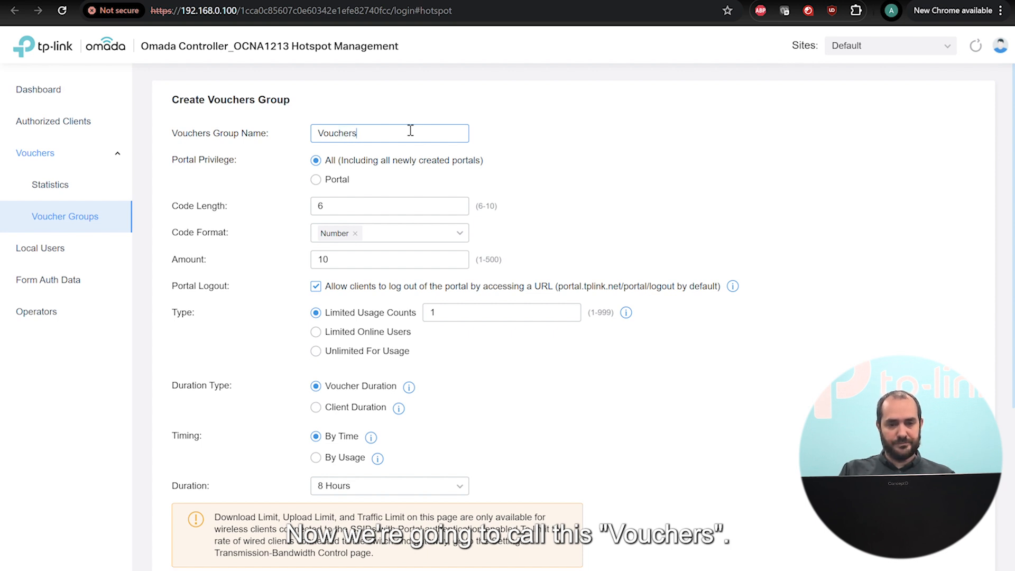
left_click(317, 181)
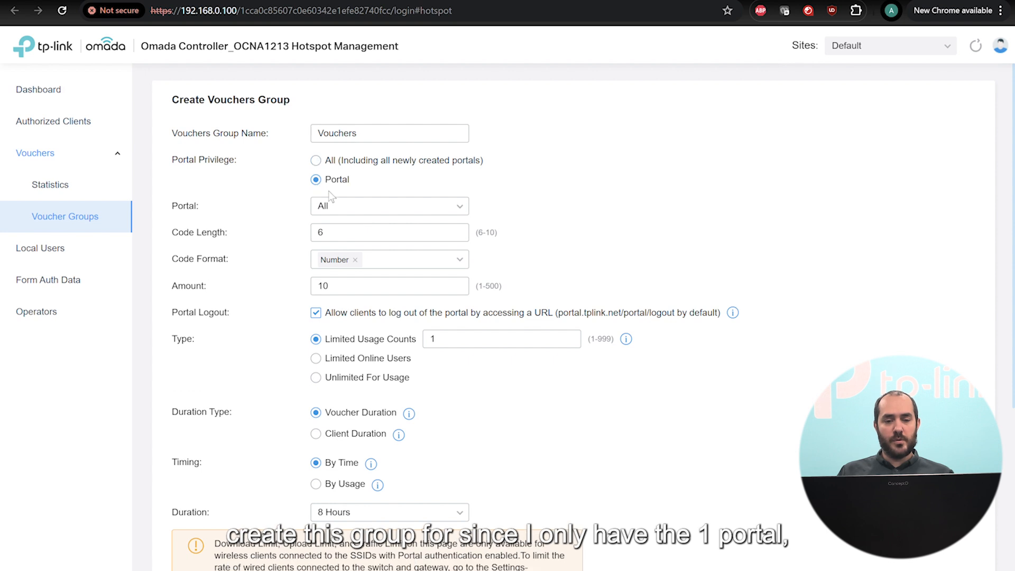
left_click(340, 207)
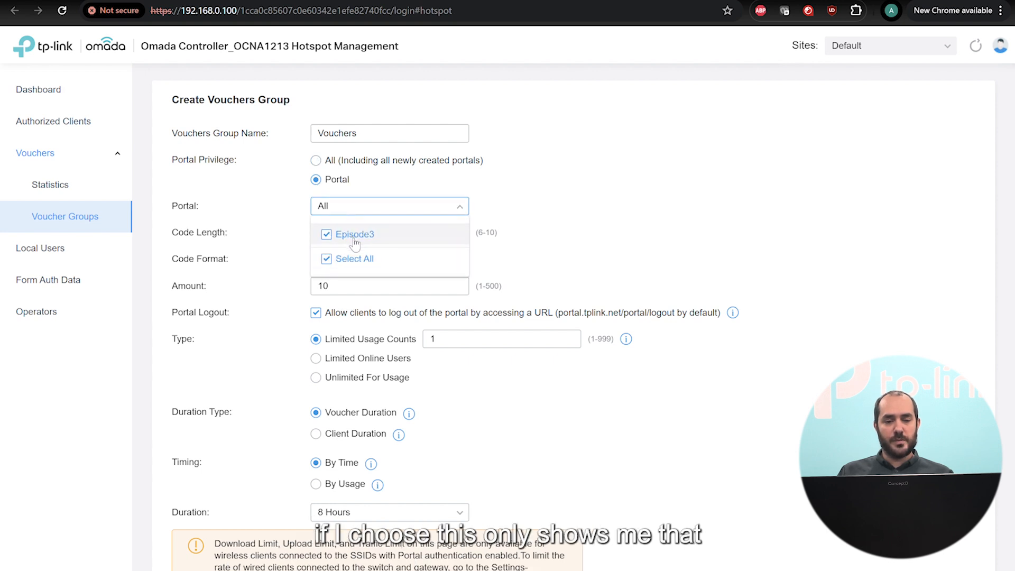
double_click(327, 237)
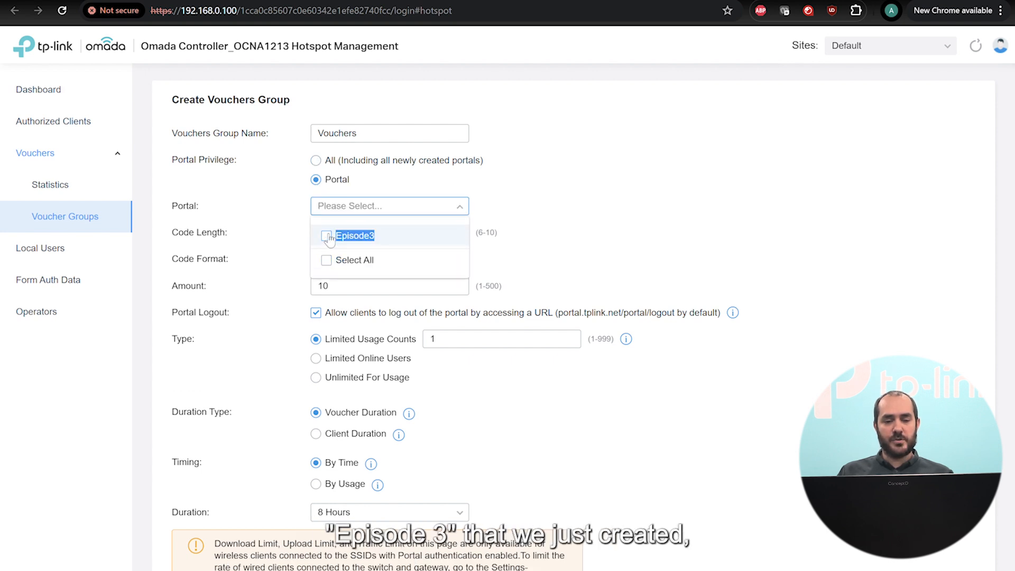
left_click(330, 211)
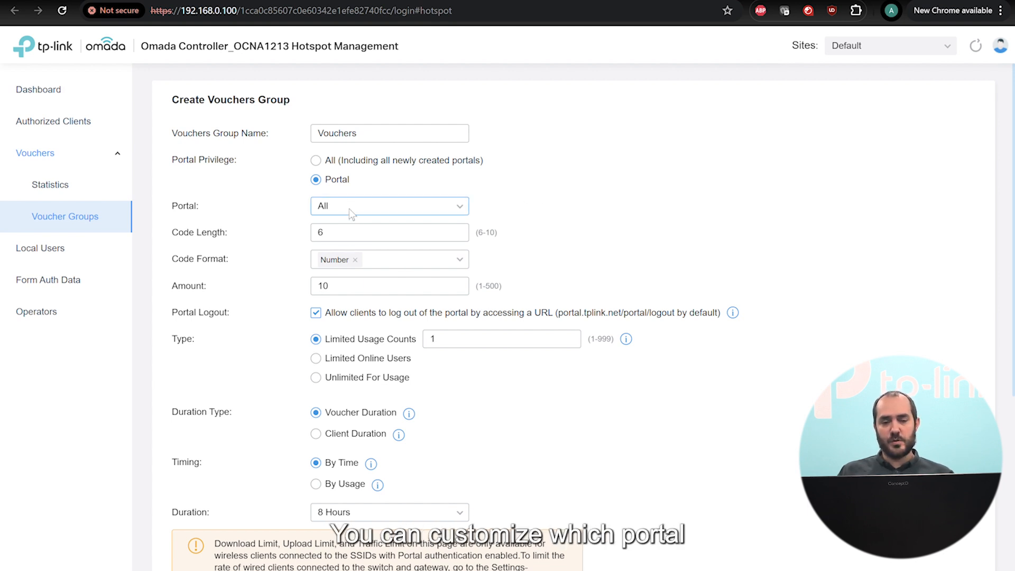
Set the voucher code length to 10 using English letters and numbers.
left_click(335, 236)
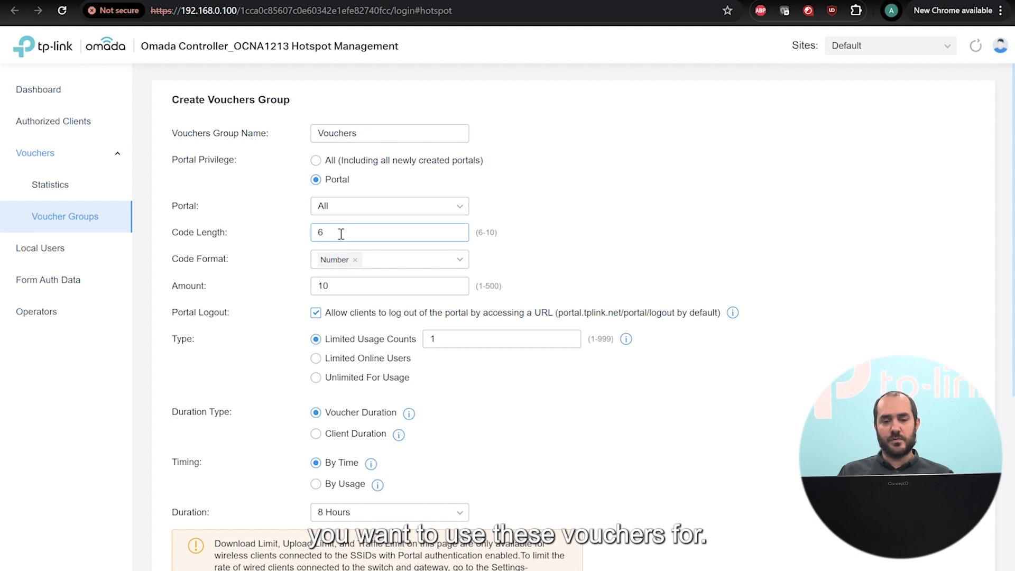
left_click_drag(336, 236, 290, 238)
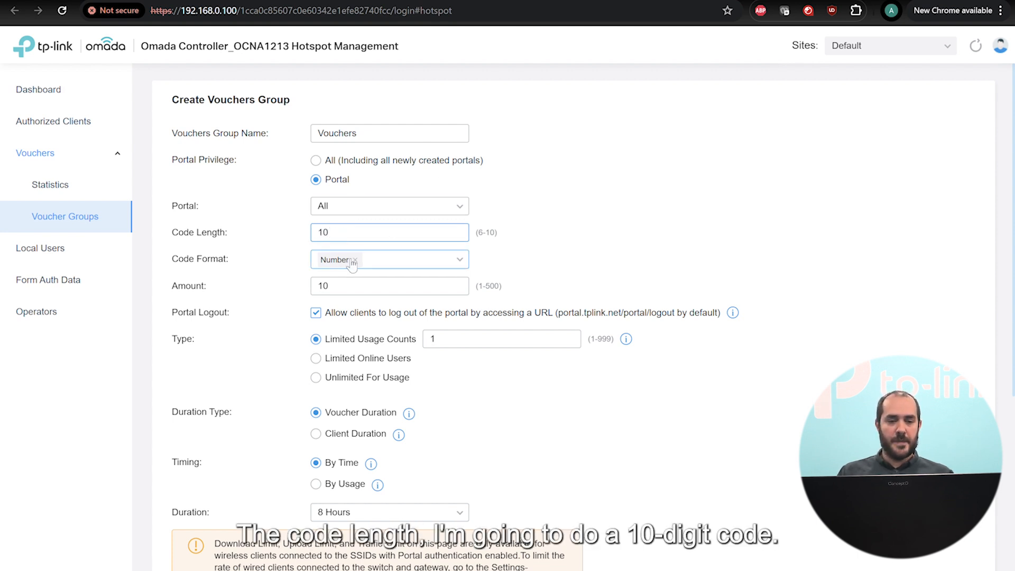
left_click(428, 262)
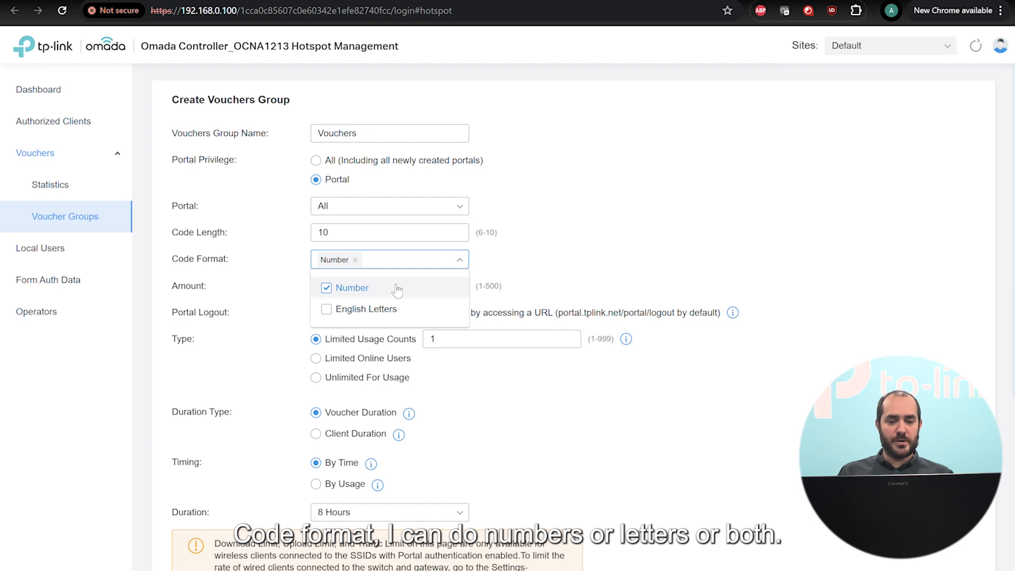
left_click(372, 310)
left_click(362, 294)
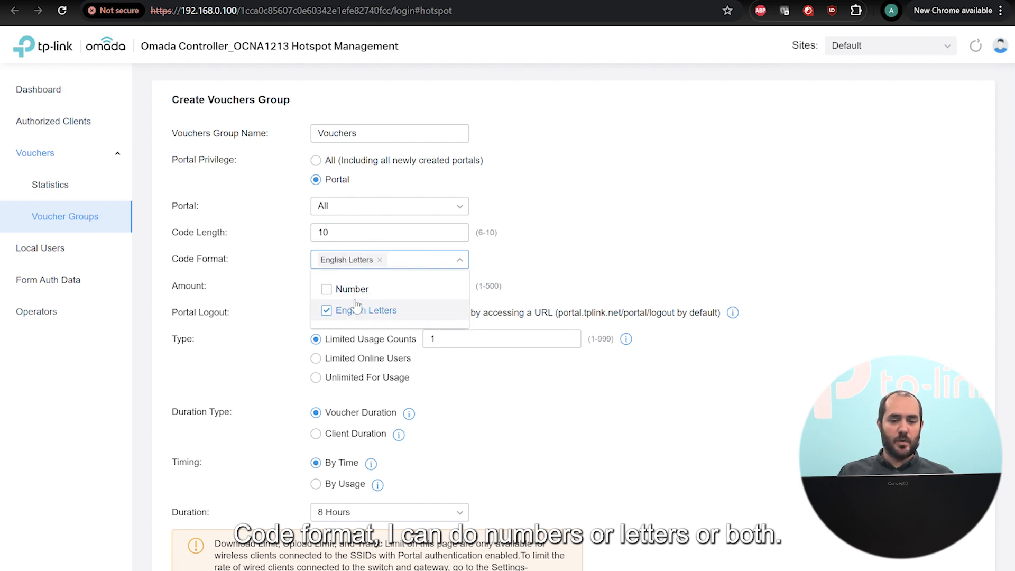
left_click(352, 289)
left_click(506, 256)
Set the amount to 50 vouchers, each limited to 2 simultaneous online users.
scroll(584, 225, "down", 1)
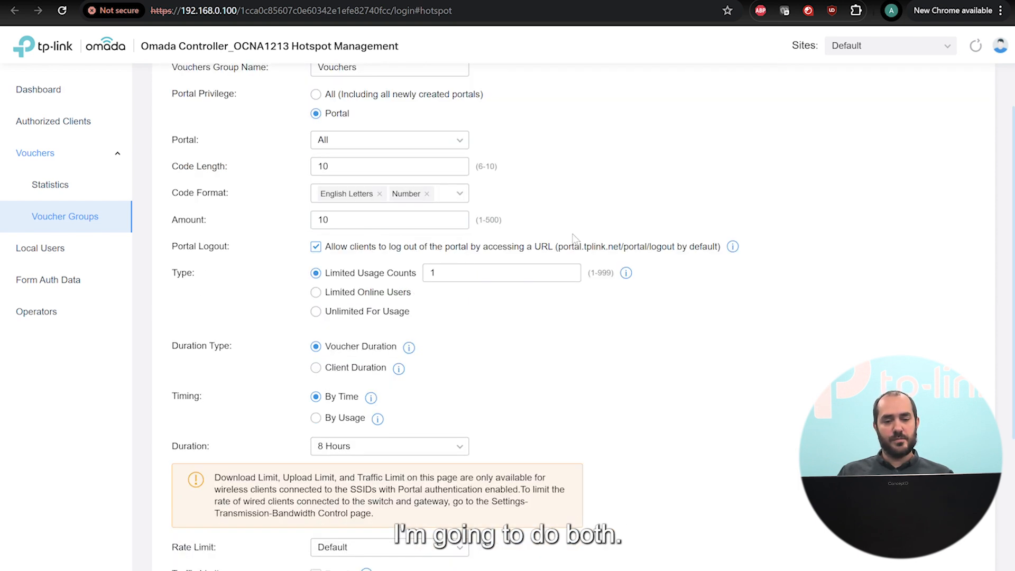
double_click(465, 219)
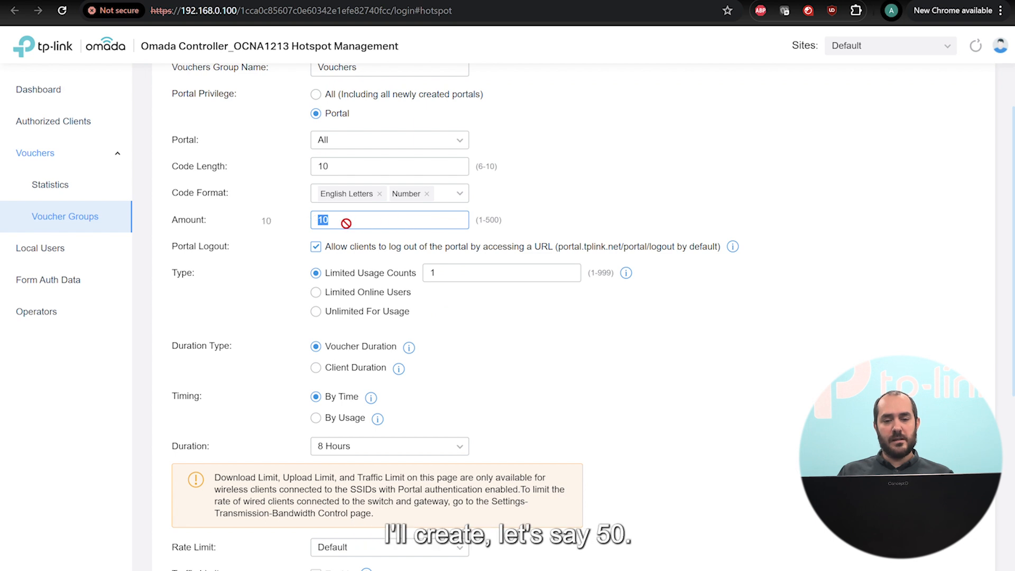
type("50")
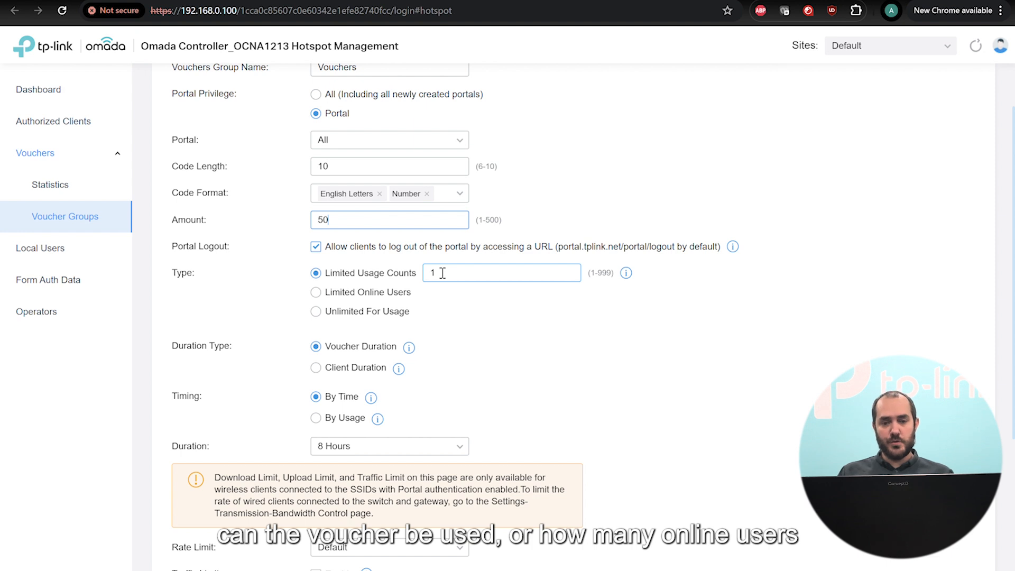
left_click(381, 294)
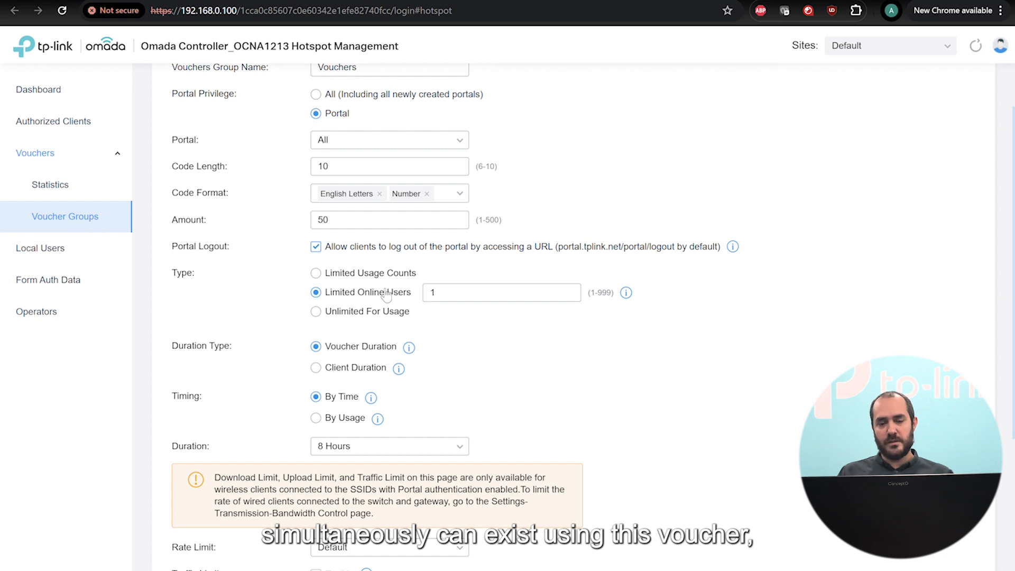
left_click(464, 292)
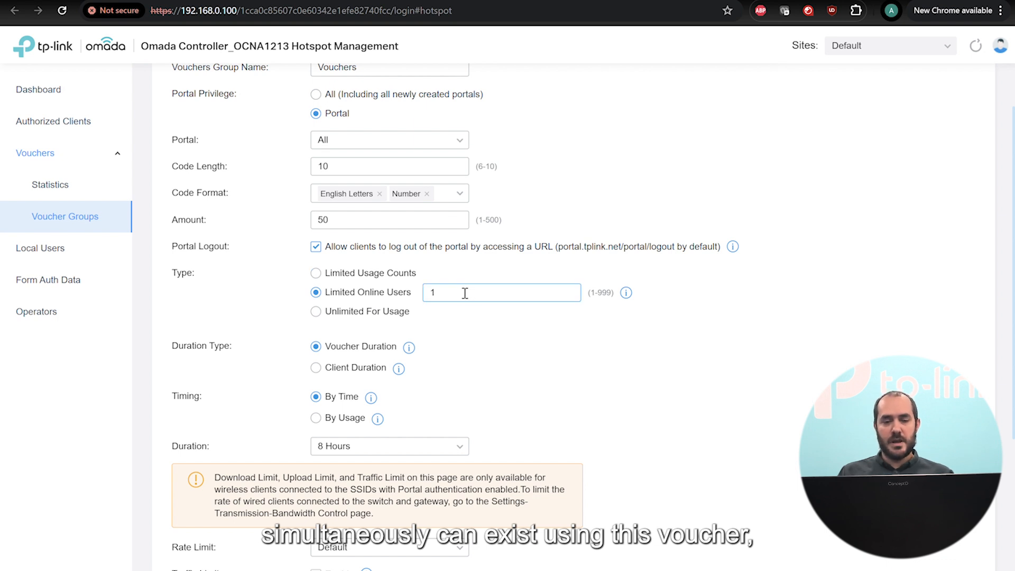
double_click(431, 294)
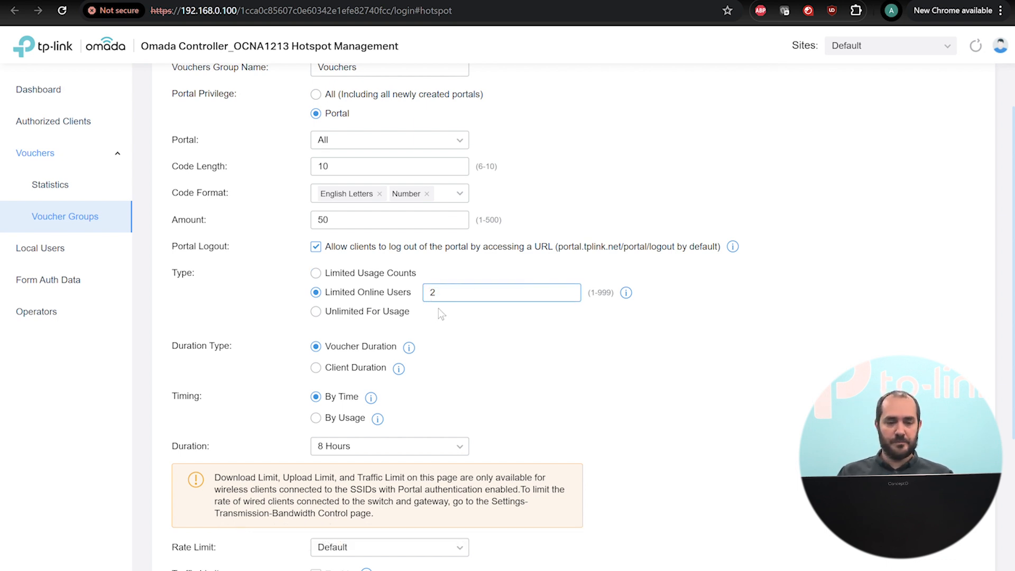
scroll(641, 333, "down", 2)
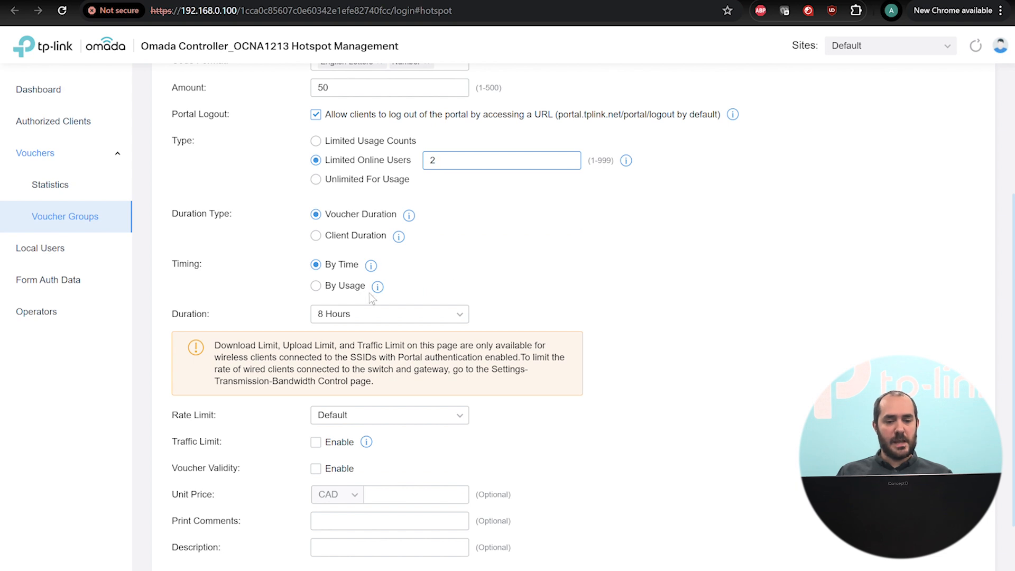
Keep the voucher duration at 8 Hours.
left_click(378, 315)
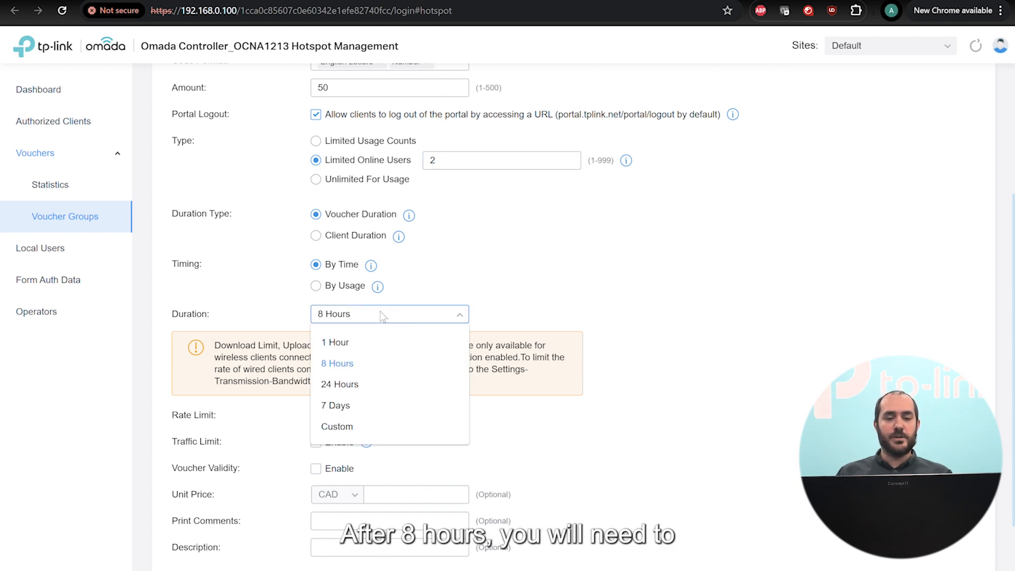
left_click(383, 315)
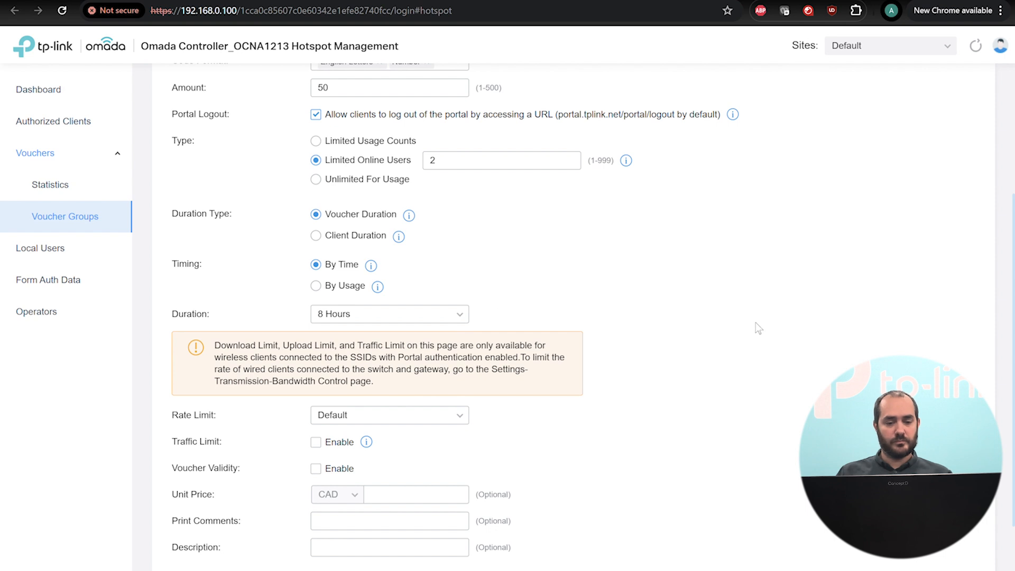
scroll(759, 327, "down", 2)
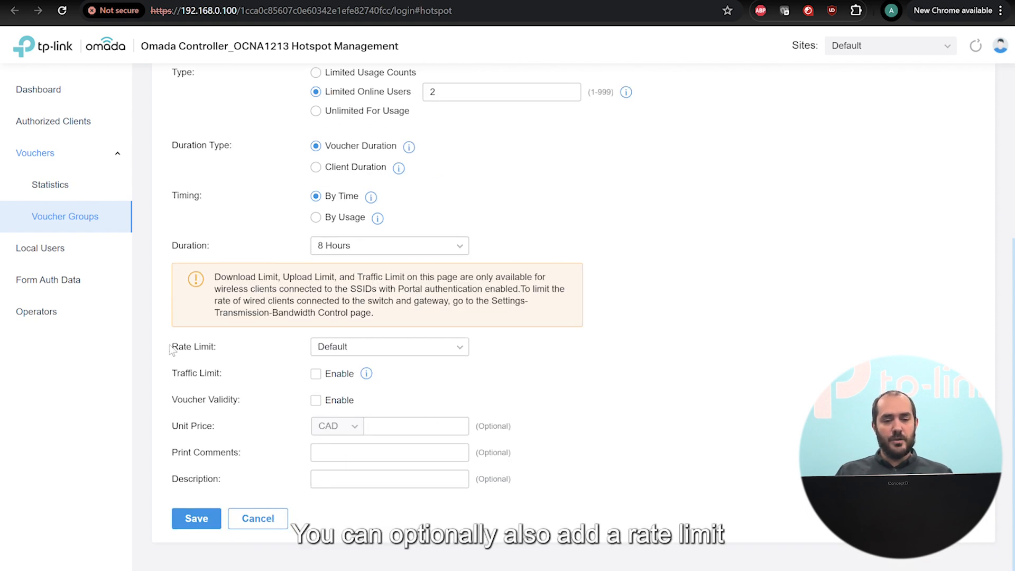
left_click_drag(175, 351, 221, 352)
left_click(221, 351)
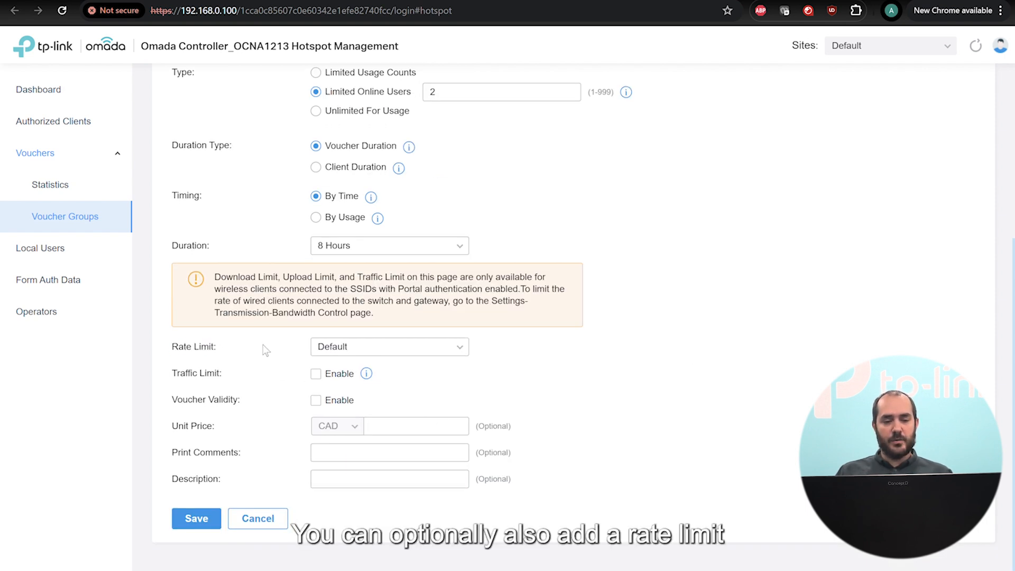
Apply the 50down10up rate limit, then start a new rate limit profile.
left_click(432, 353)
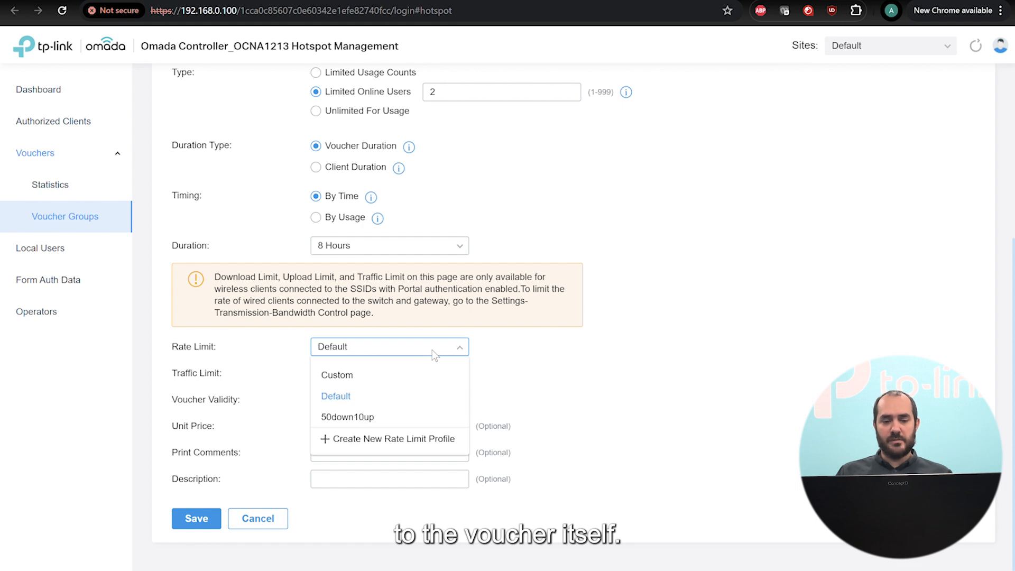
left_click(365, 420)
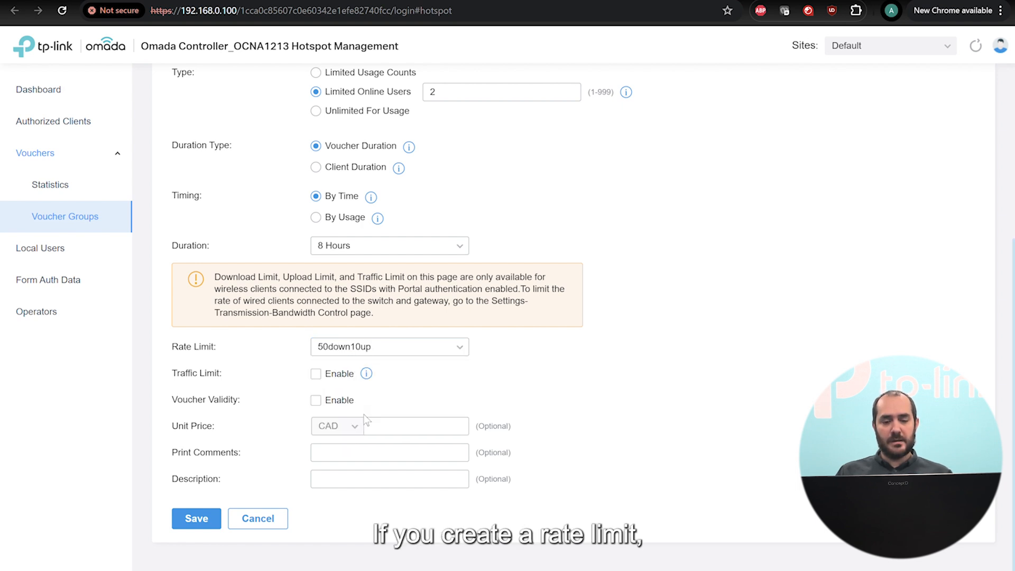
left_click(361, 353)
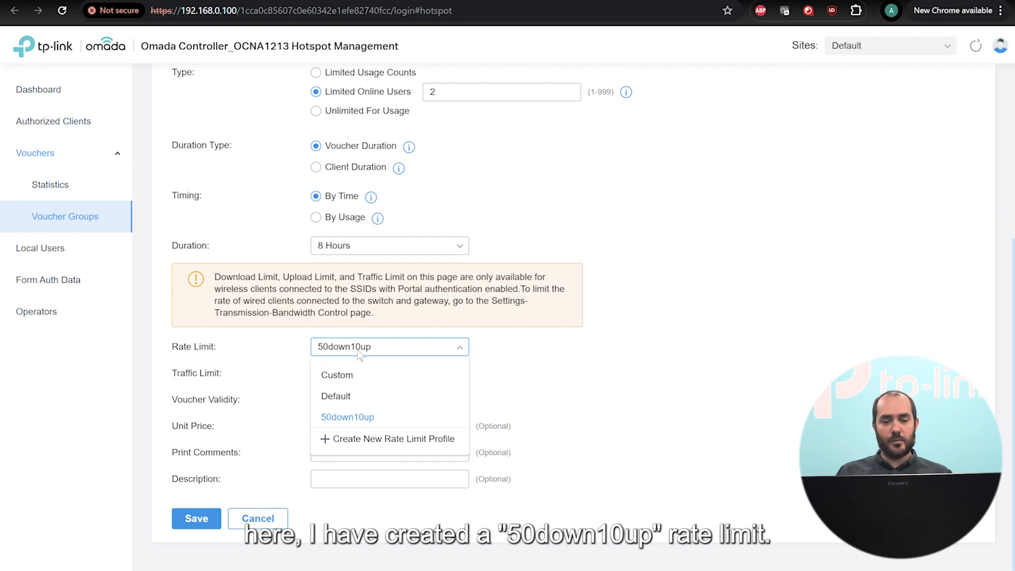
left_click(363, 440)
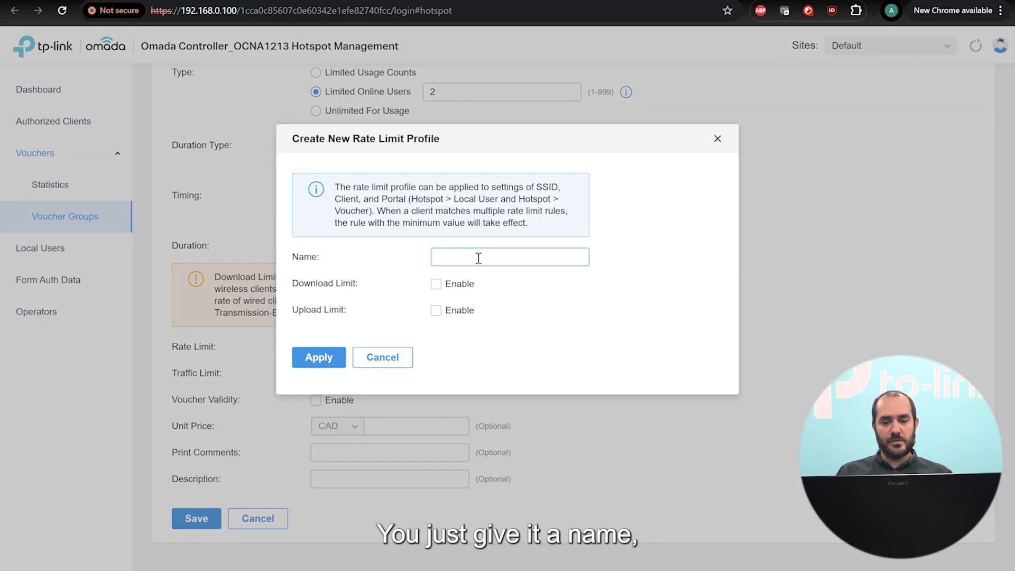
Tick download and upload limits in the new profile, then cancel it, keeping 50down10up.
left_click(437, 284)
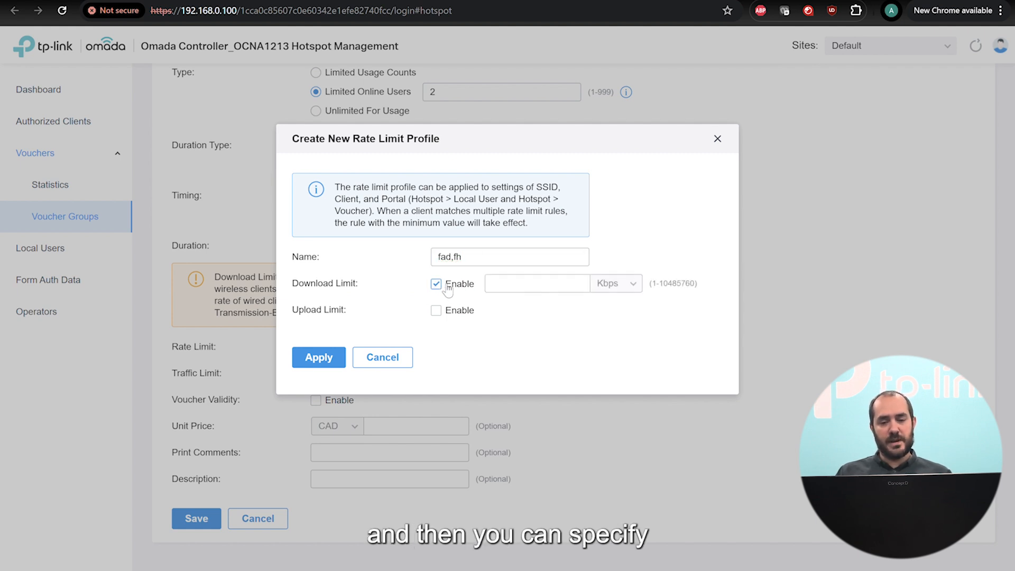
left_click(436, 311)
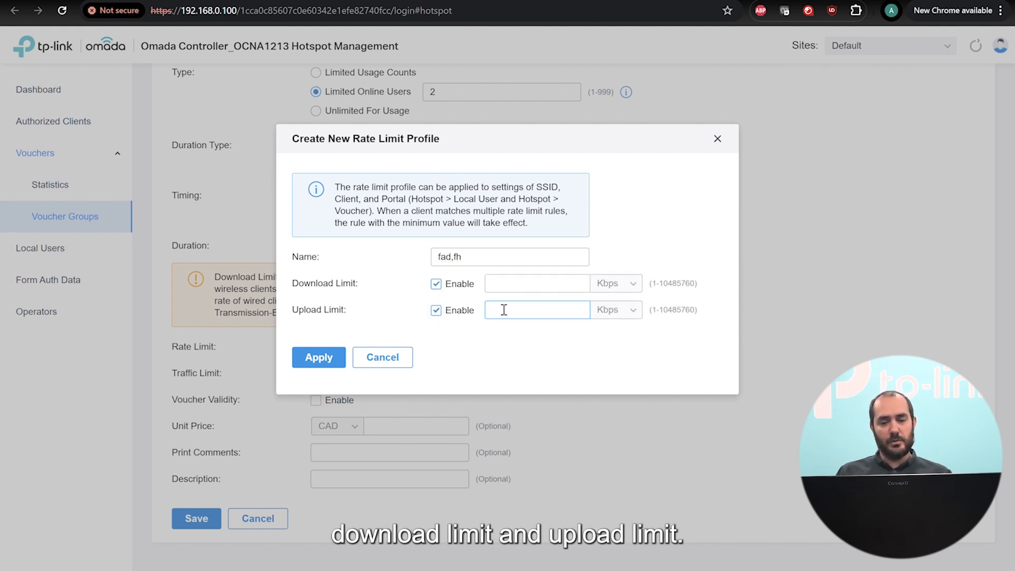
left_click(392, 366)
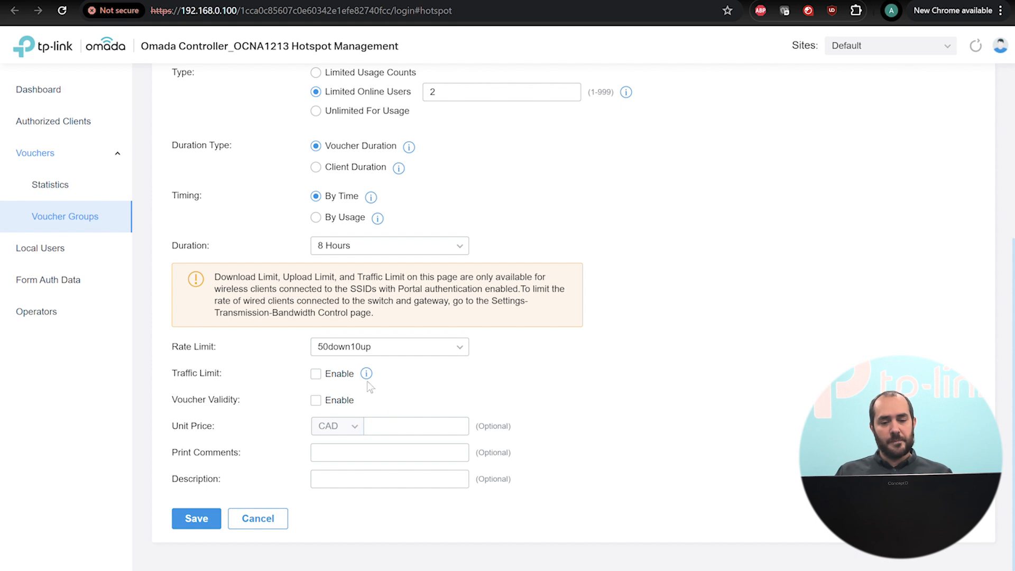
left_click(385, 352)
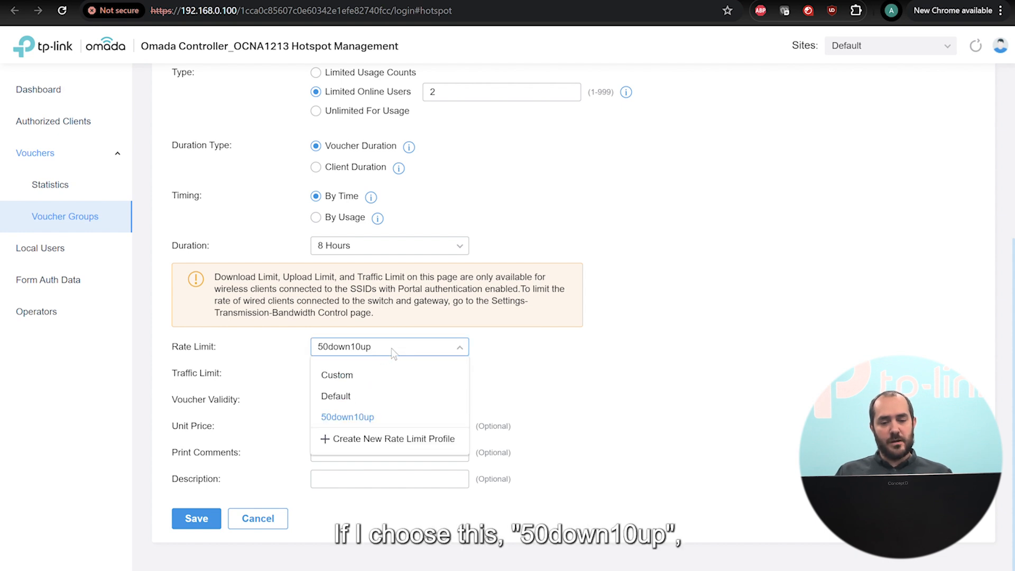
left_click(391, 348)
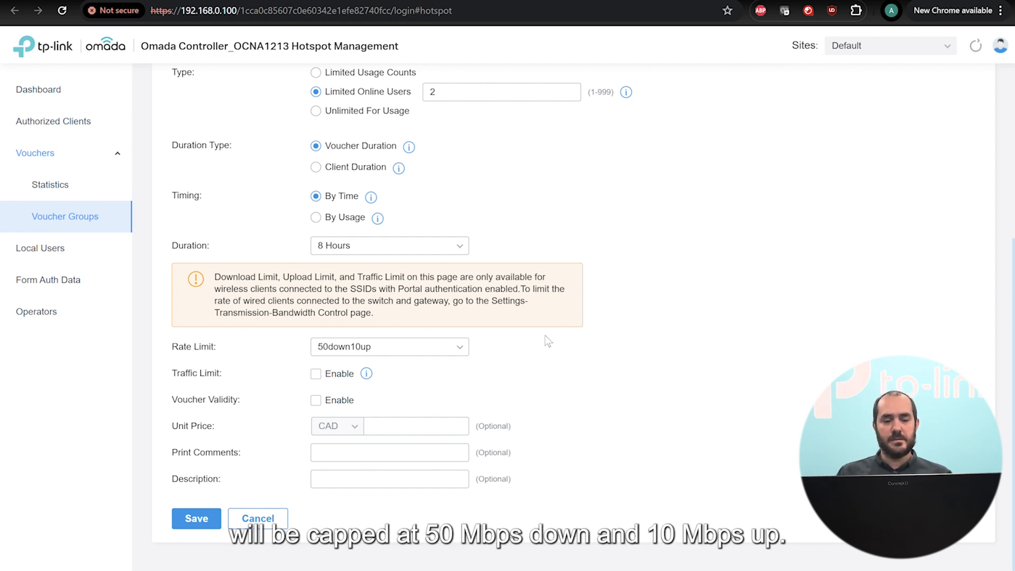
Enable a traffic limit of 10 GB per voucher, resetting every day.
left_click(315, 375)
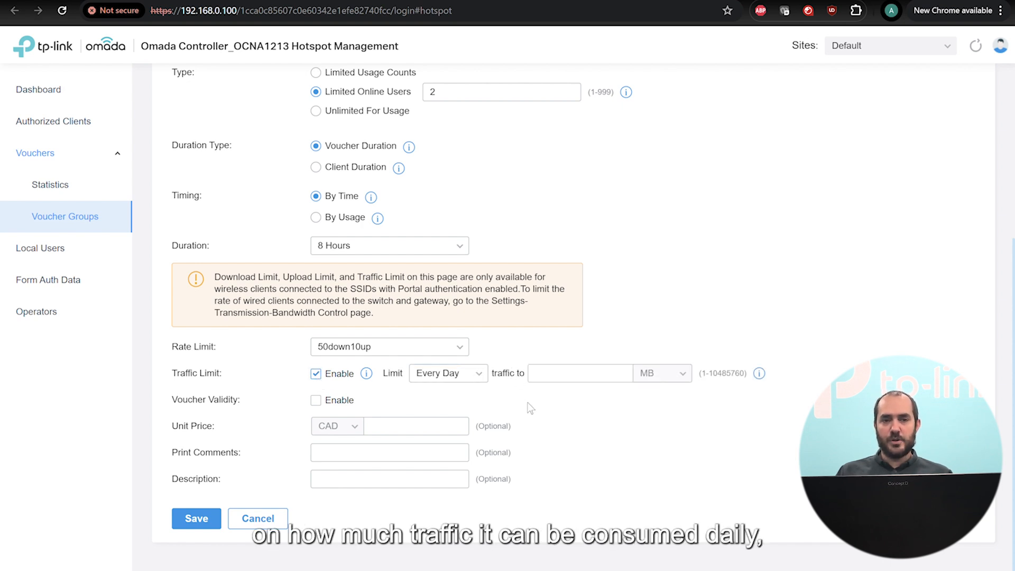
left_click(477, 376)
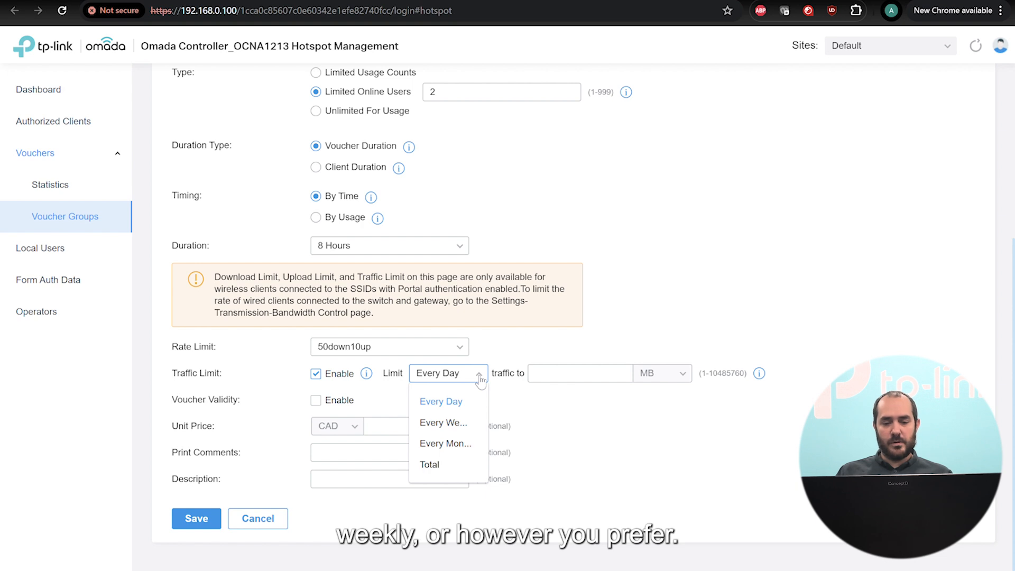
left_click(479, 376)
left_click(582, 371)
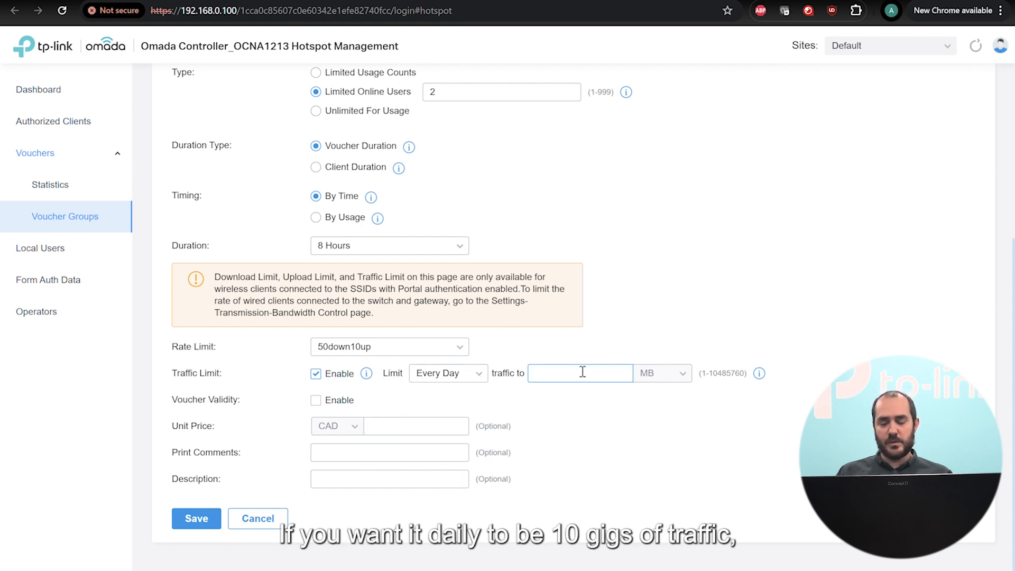
left_click(679, 374)
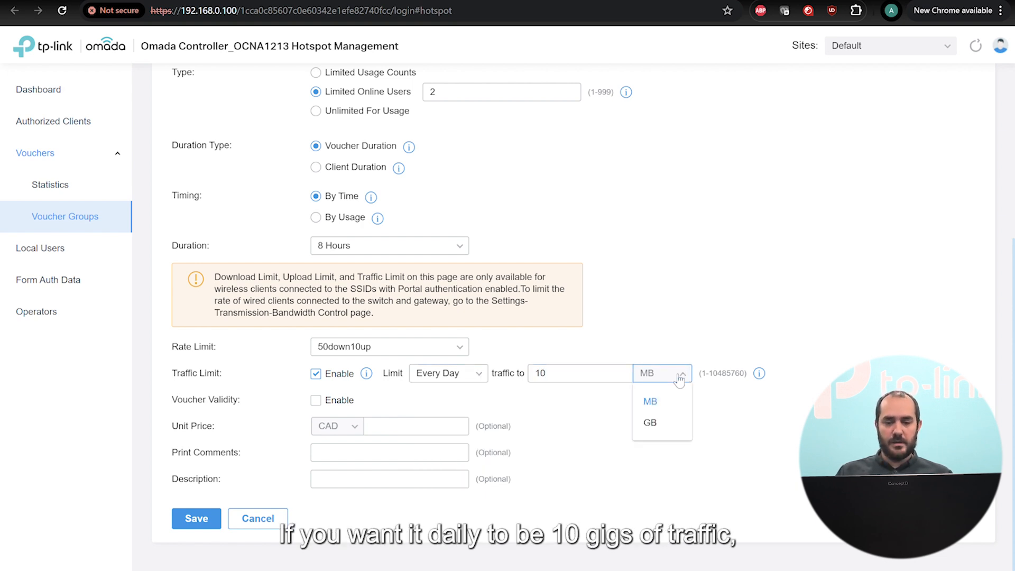
left_click(655, 423)
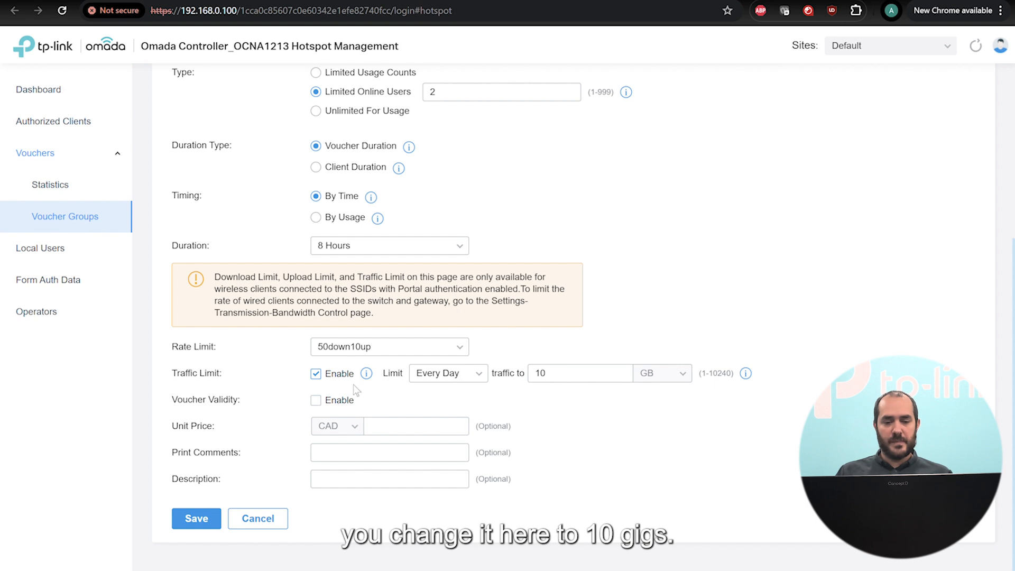
Save the voucher group, open its 50 codes and select the first code.
left_click(206, 523)
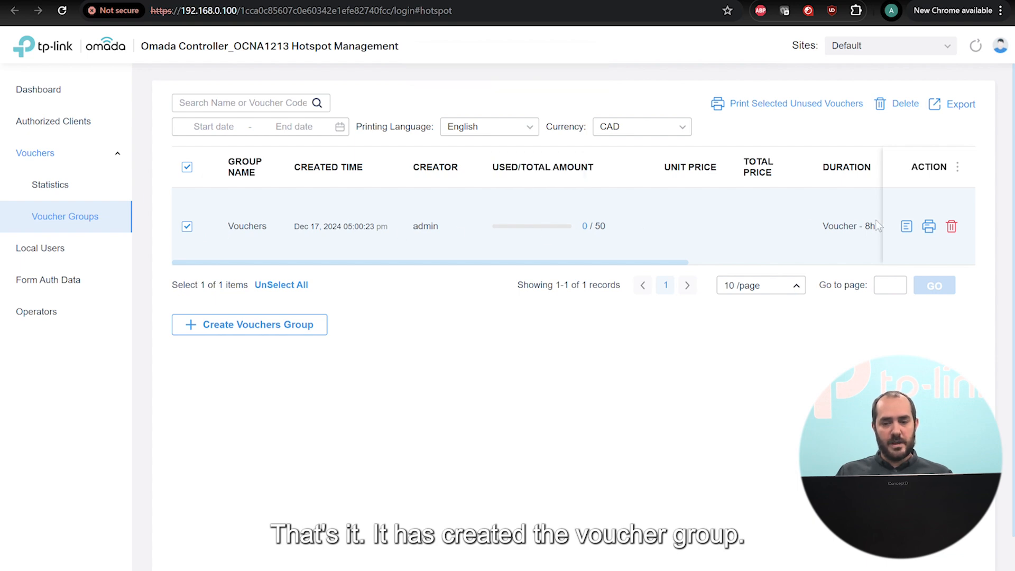
left_click(905, 226)
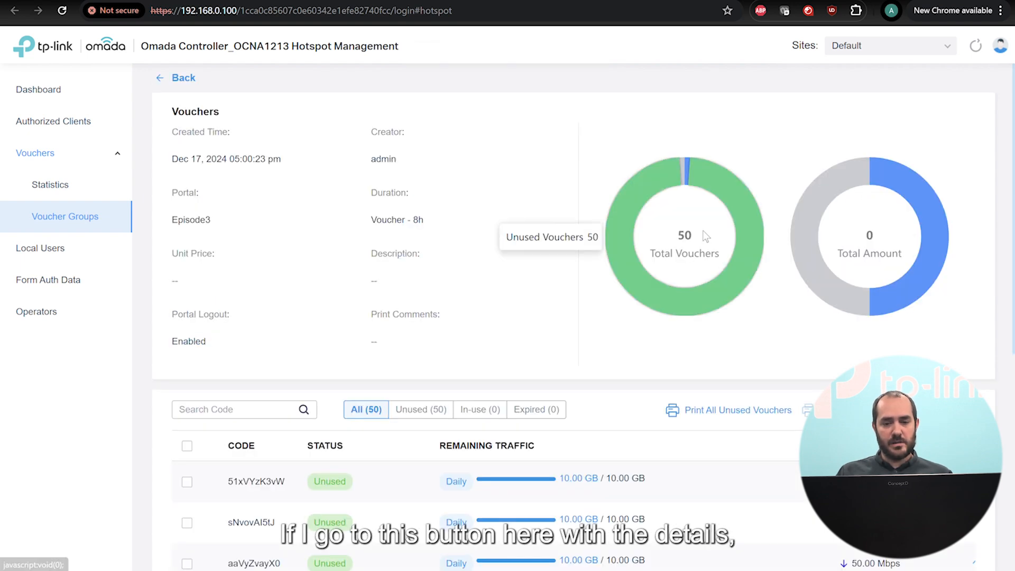
scroll(705, 236, "down", 3)
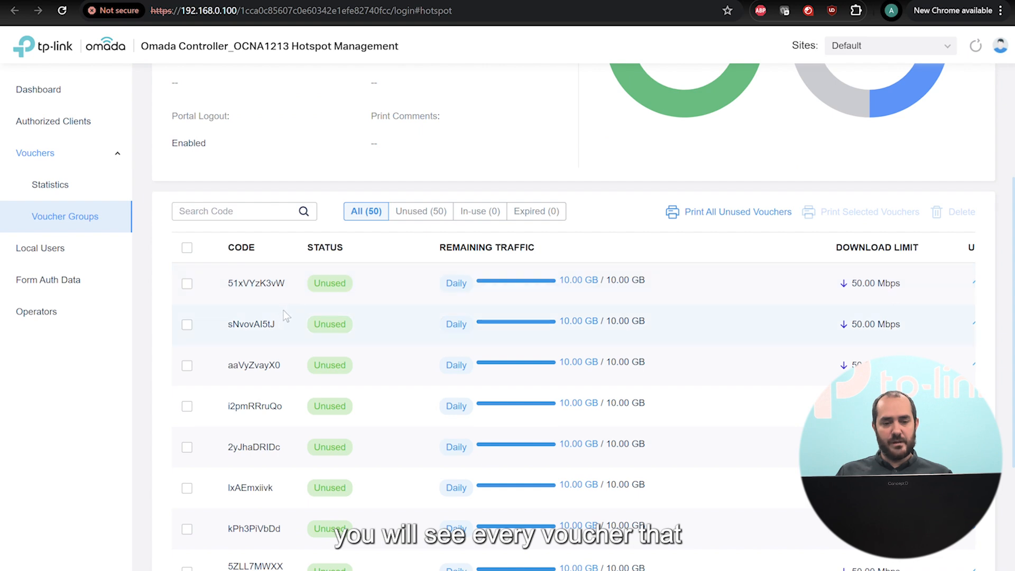
scroll(284, 311, "down", 3)
scroll(396, 436, "up", 4)
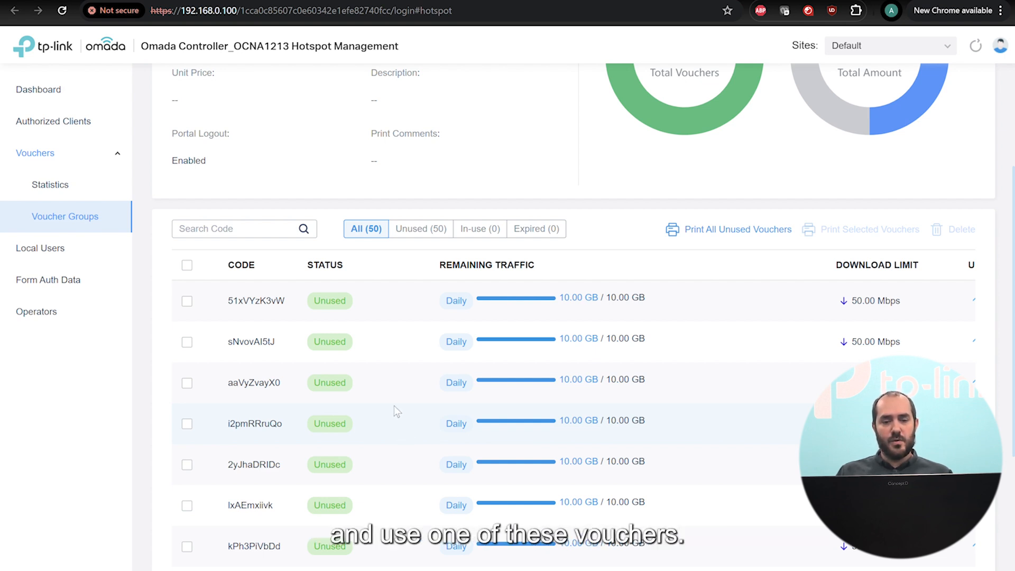
left_click_drag(285, 300, 227, 300)
key("ctrl+c")
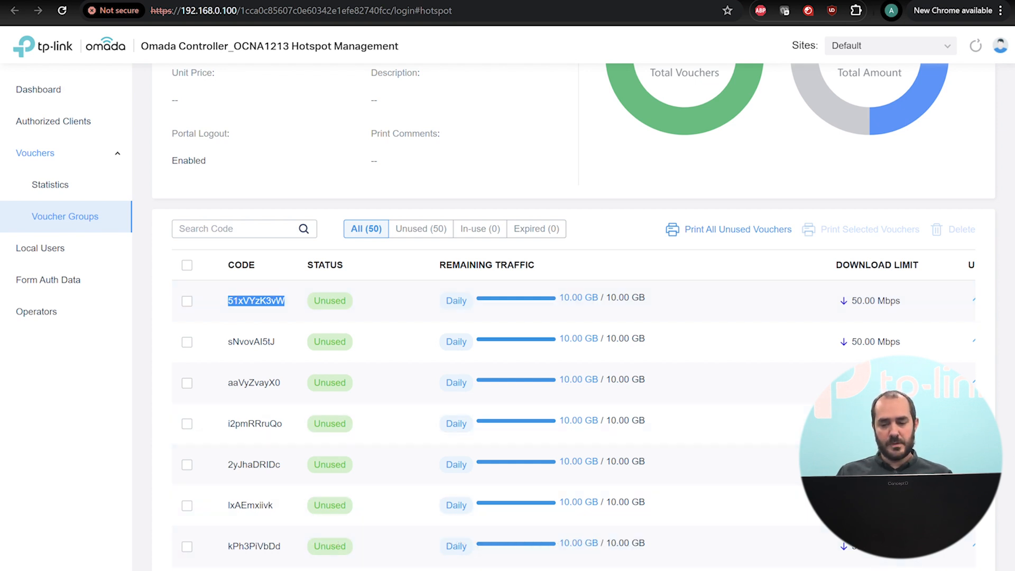
Forget the Guests Wi-Fi network, then reconnect to it to bring up the voucher portal.
left_click(892, 568)
left_click(826, 335)
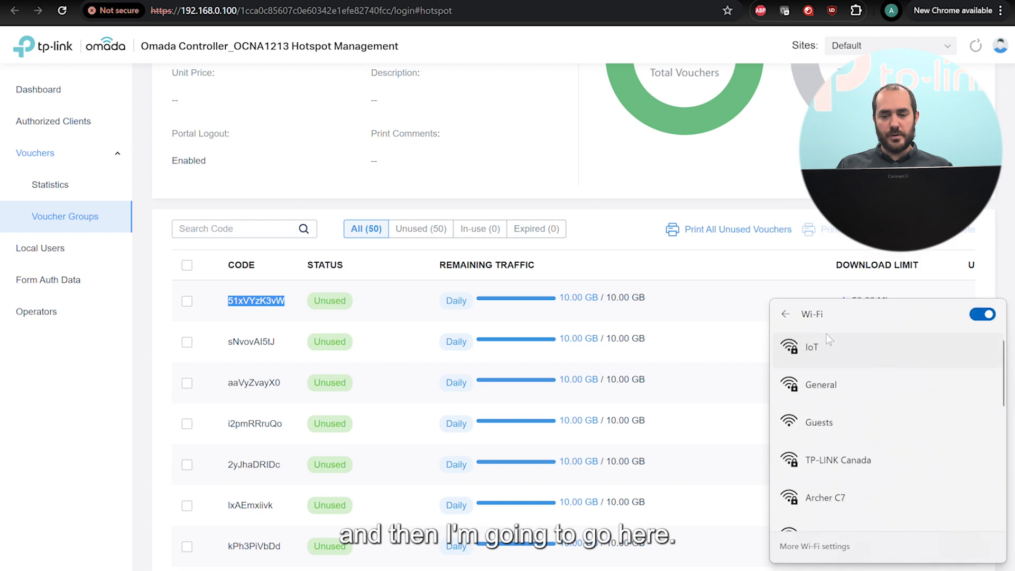
right_click(848, 424)
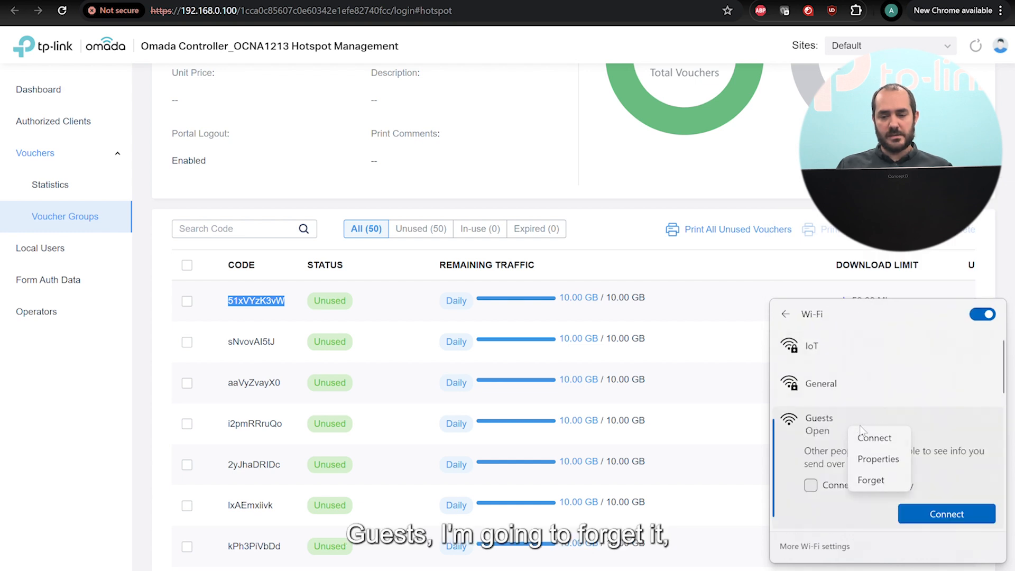
left_click(879, 485)
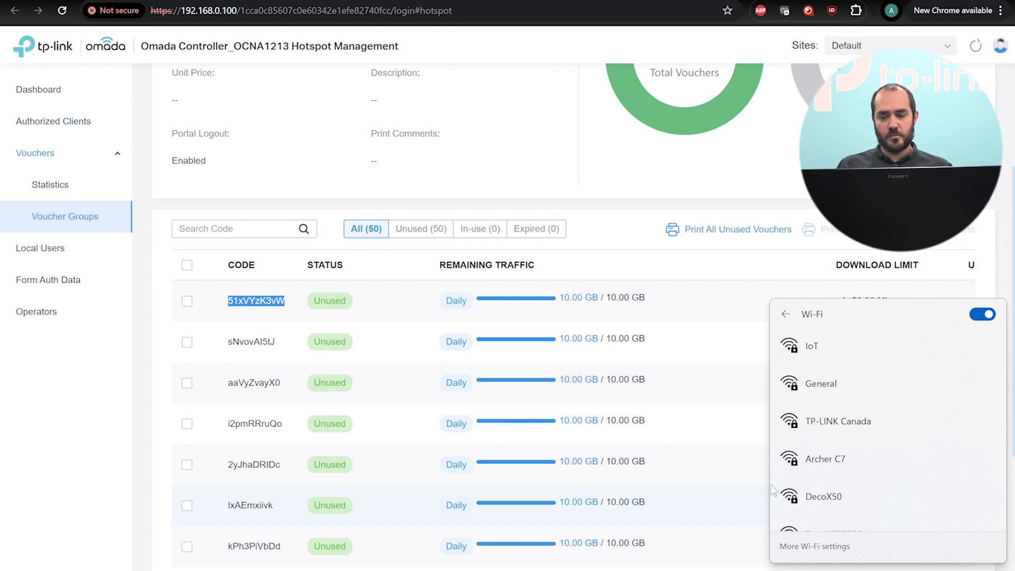
scroll(888, 376, "down", 2)
scroll(888, 377, "down", 3)
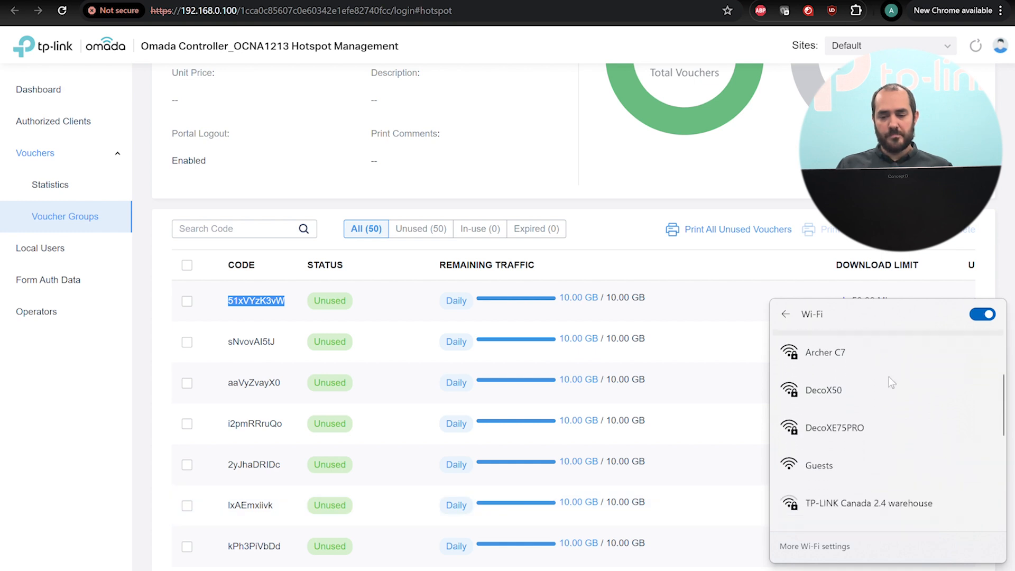
left_click(839, 421)
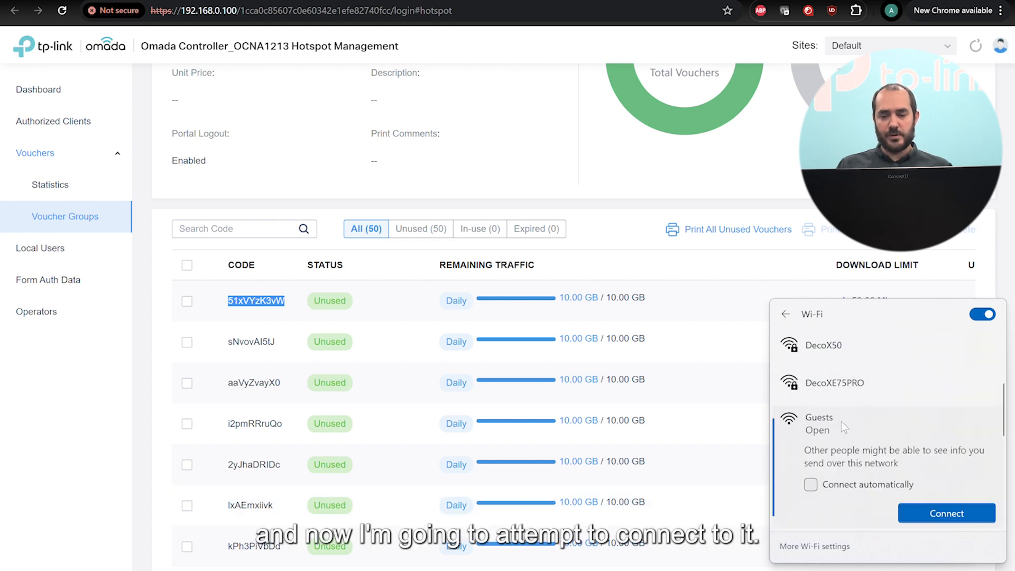
left_click(934, 516)
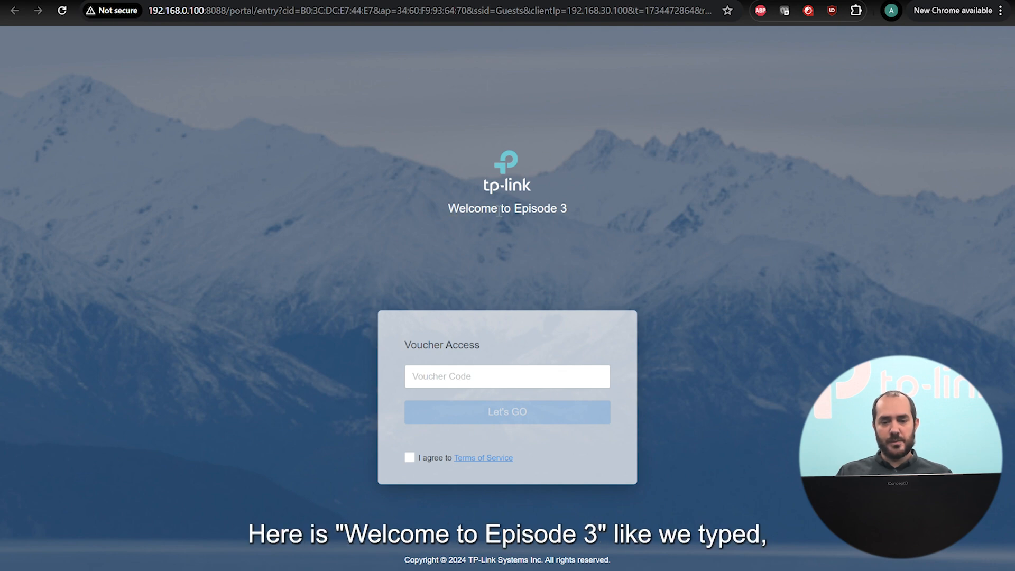
Paste the first voucher code into the portal, accept the terms and log in.
left_click(444, 373)
key("ctrl+v")
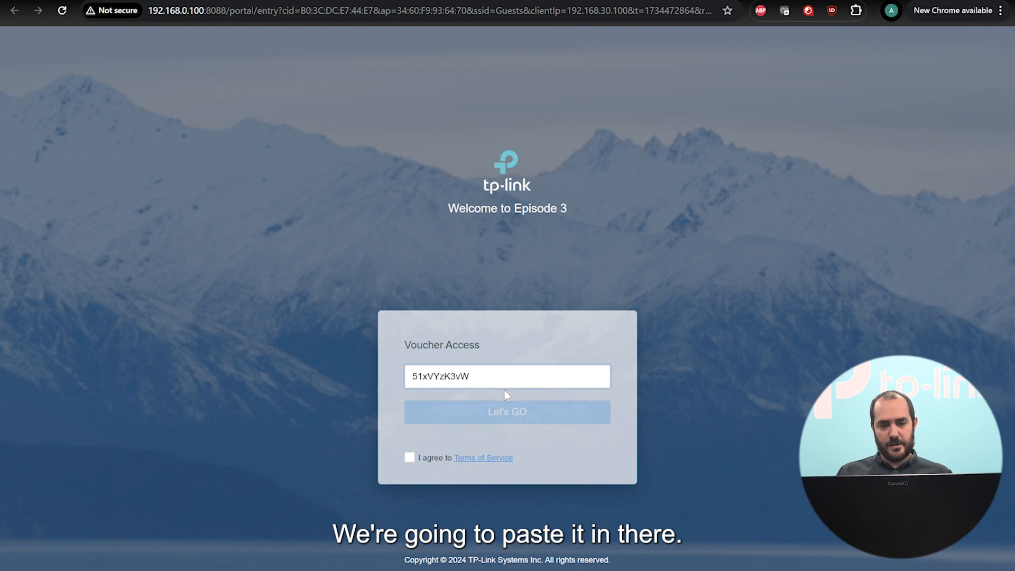
left_click(411, 458)
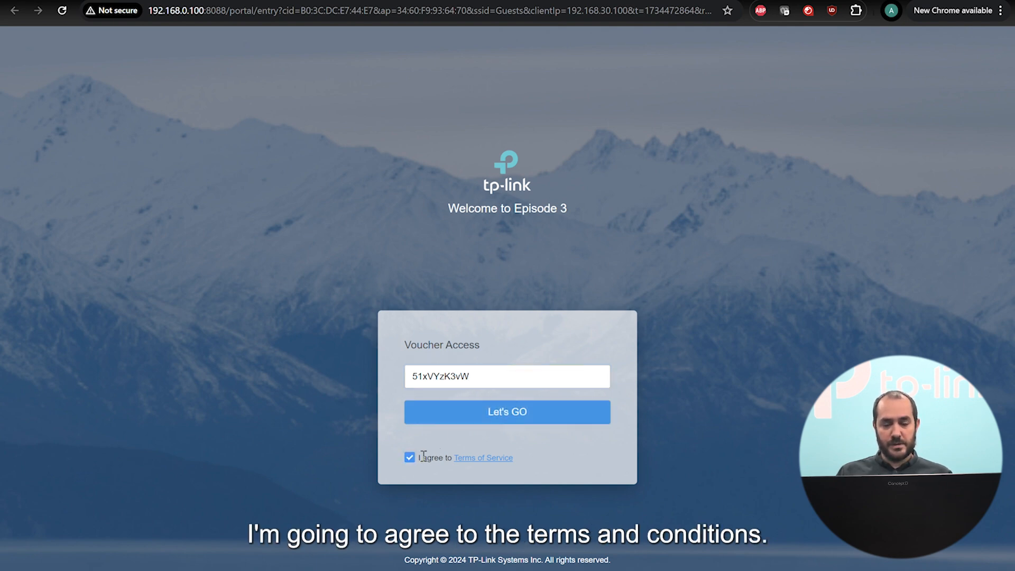
left_click(507, 415)
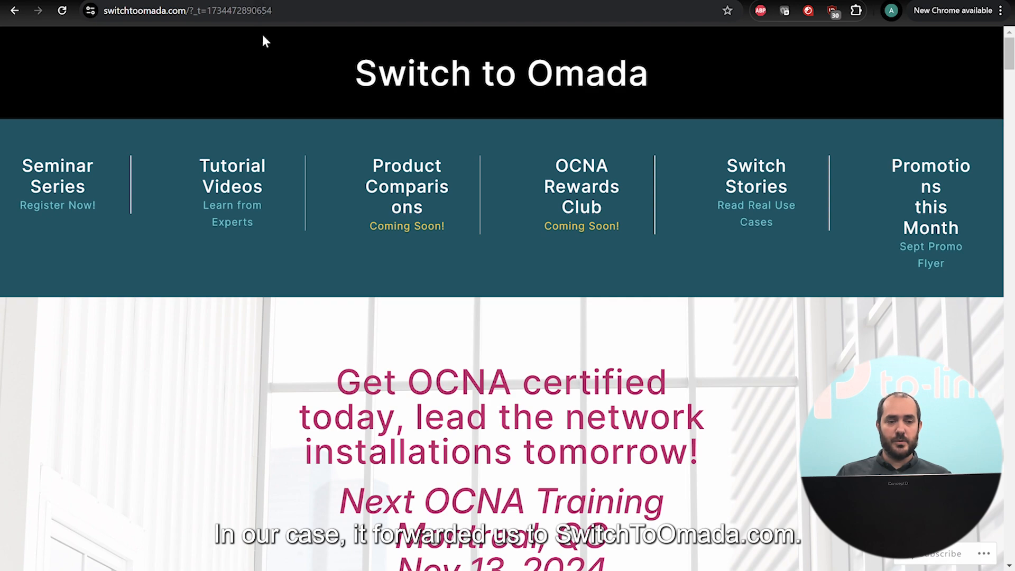
scroll(569, 227, "down", 8)
scroll(585, 238, "up", 8)
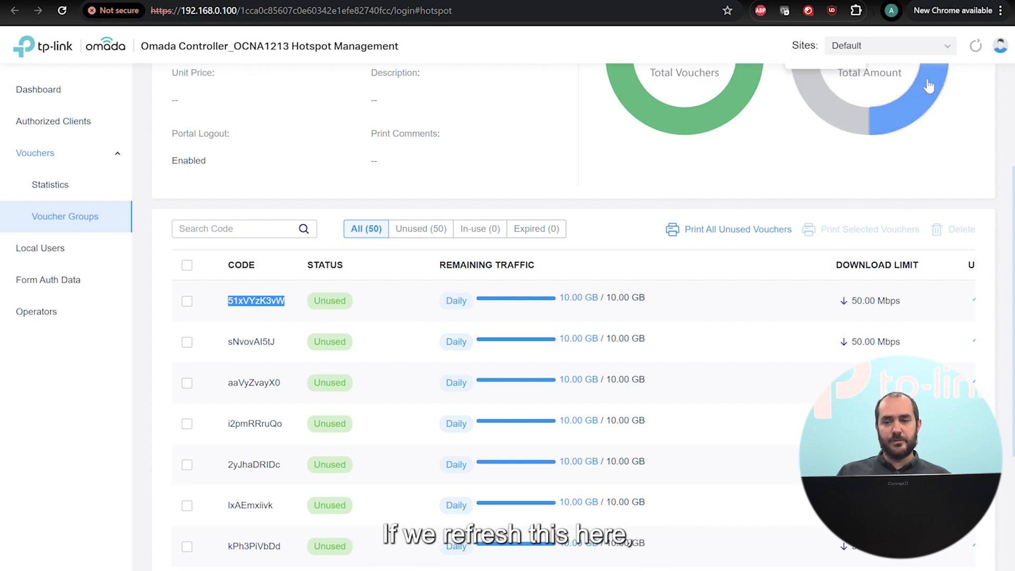
Refresh the voucher list and check the in-use voucher's remaining 9.98 GB daily traffic.
left_click(976, 48)
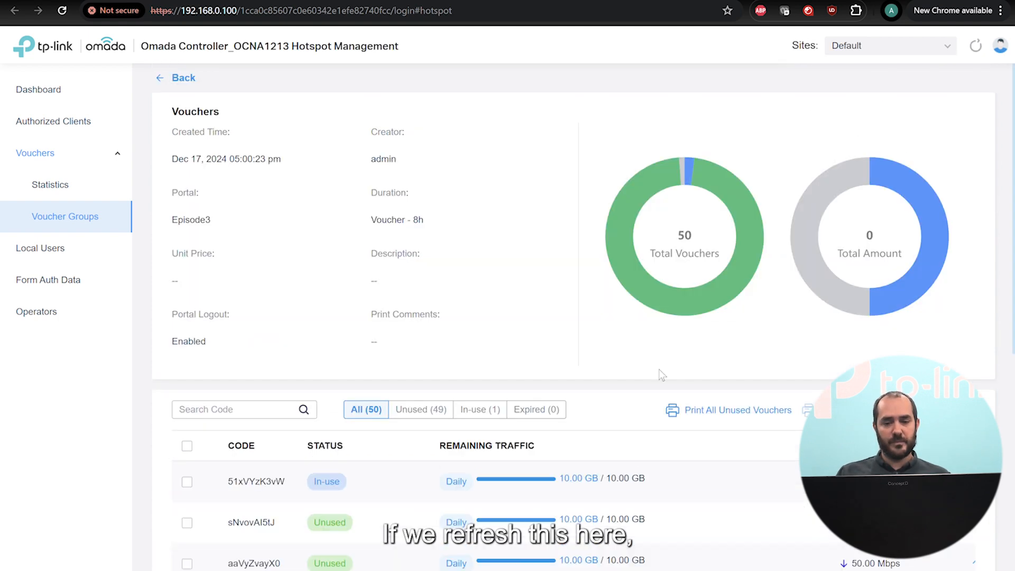
scroll(658, 370, "down", 5)
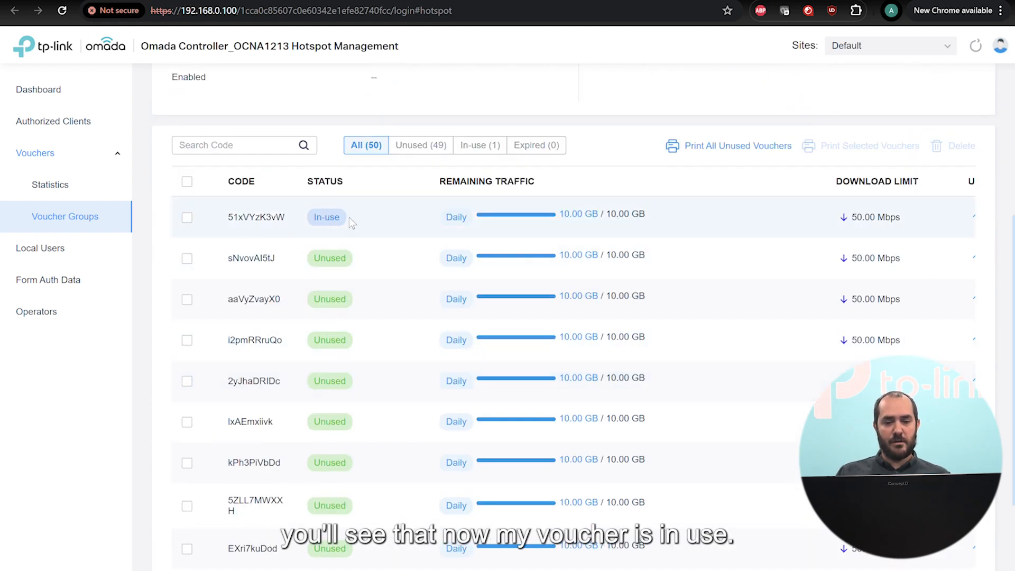
mouse_move(552, 216)
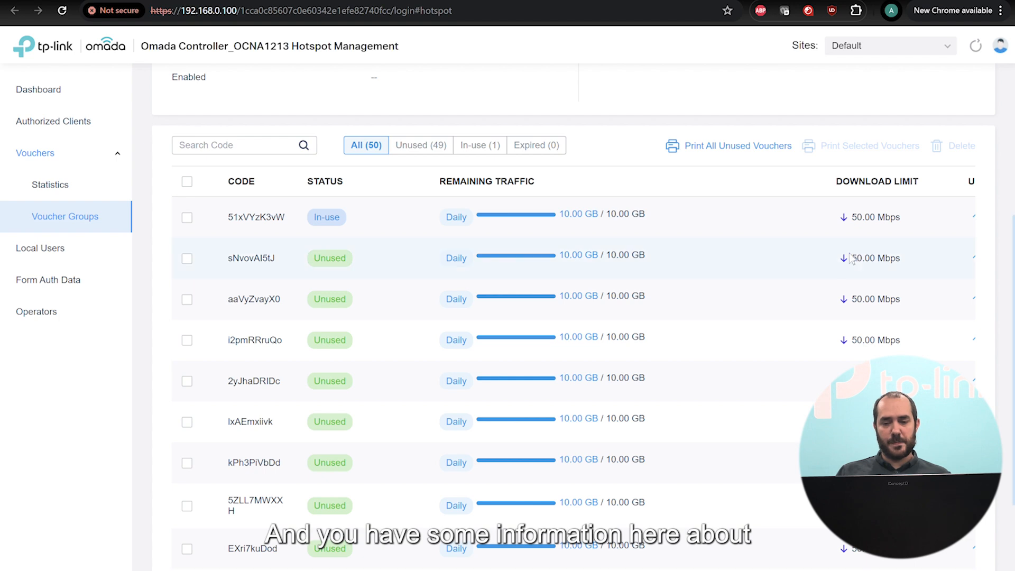
scroll(796, 524, "down", 2)
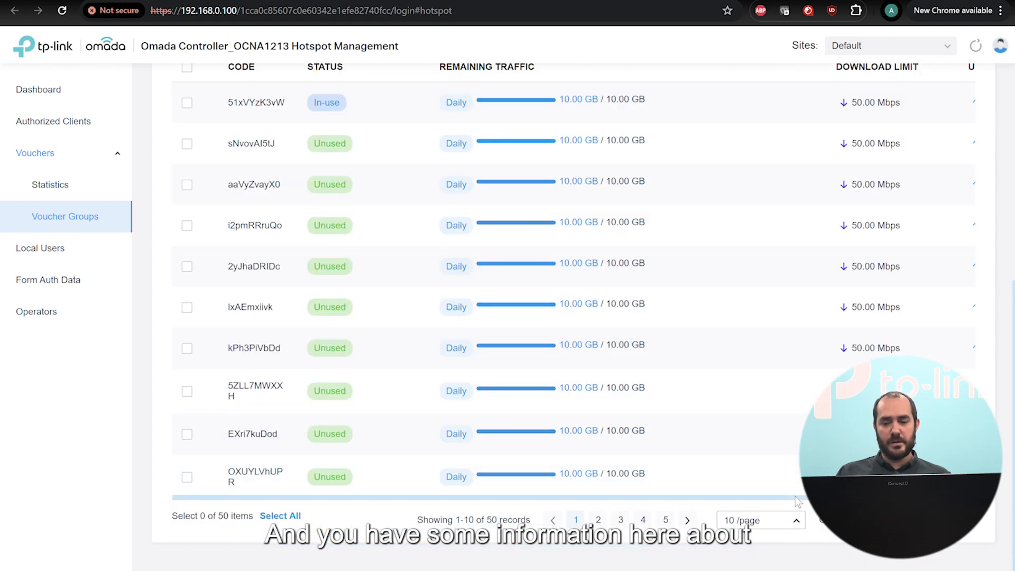
left_click_drag(797, 498, 845, 497)
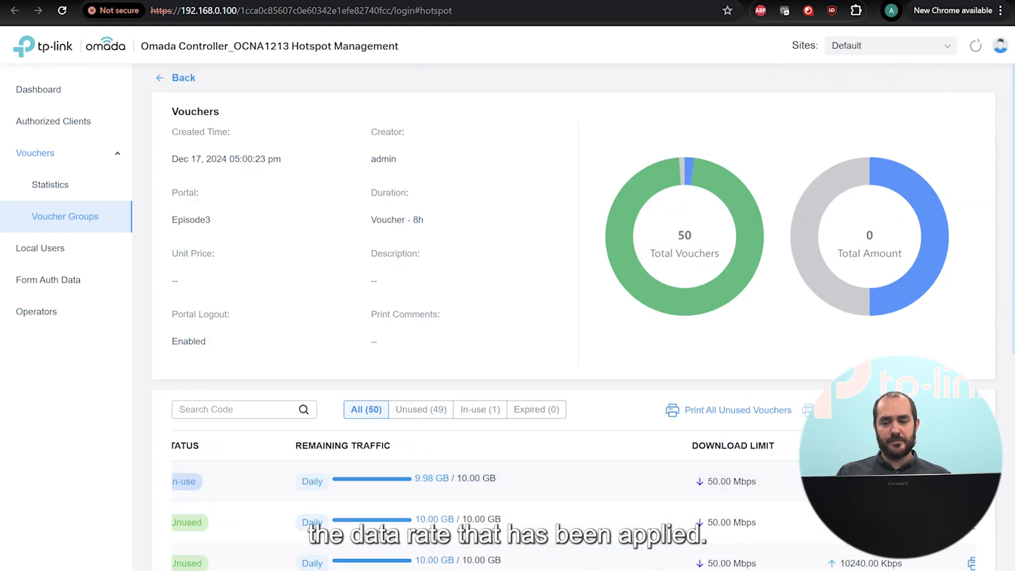
scroll(800, 282, "down", 5)
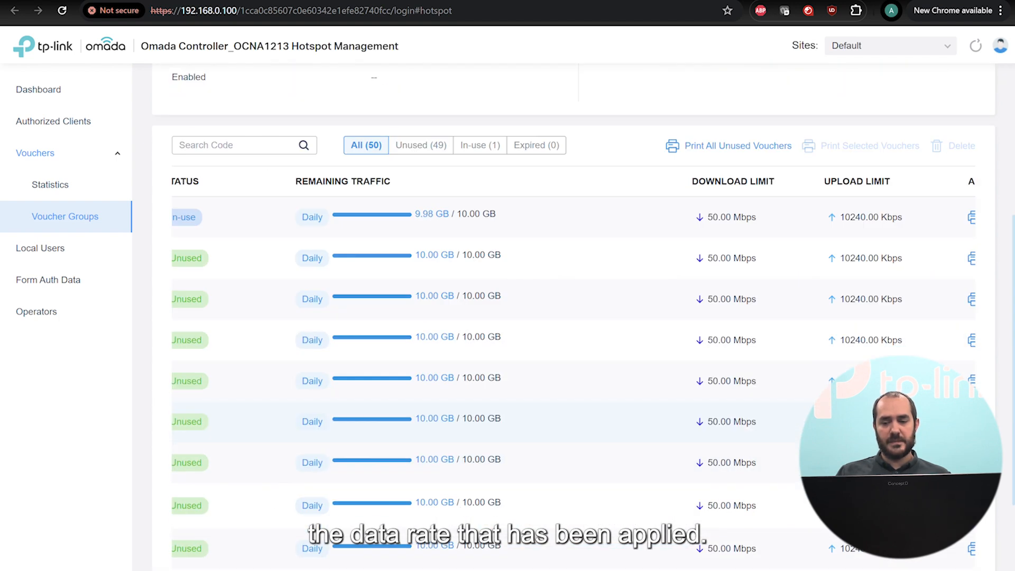
scroll(722, 475, "up", 5)
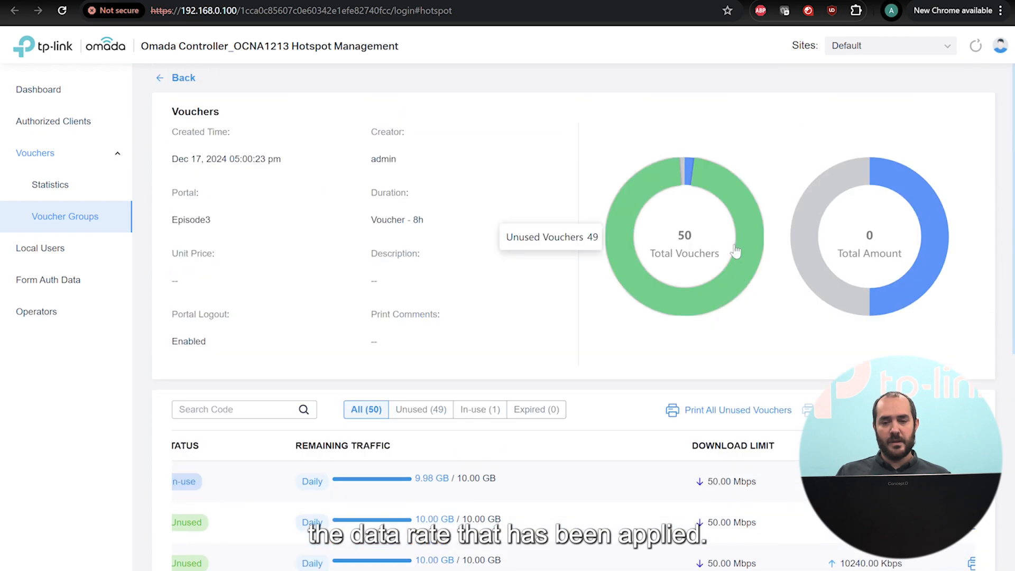
left_click(712, 411)
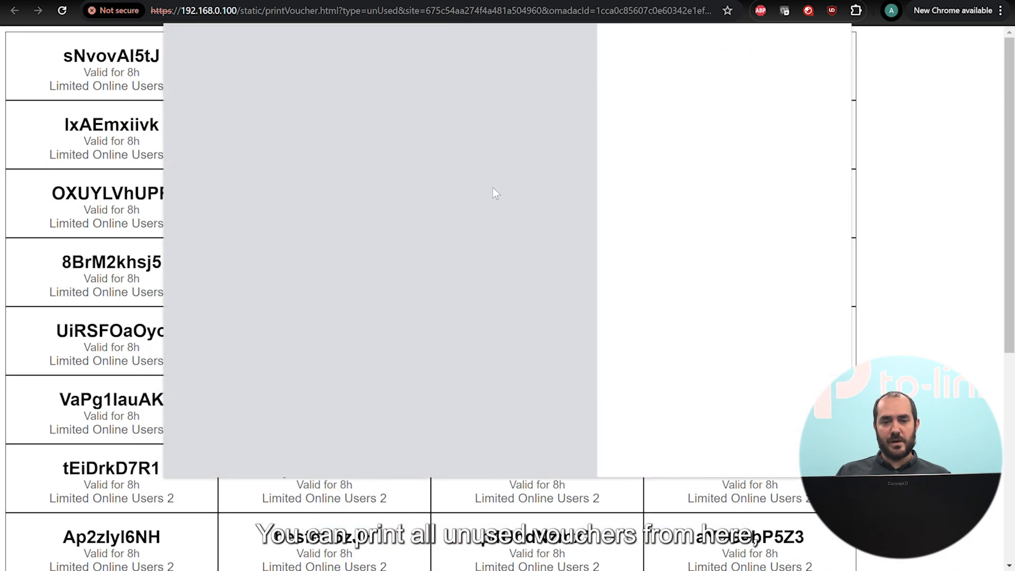
key("Escape")
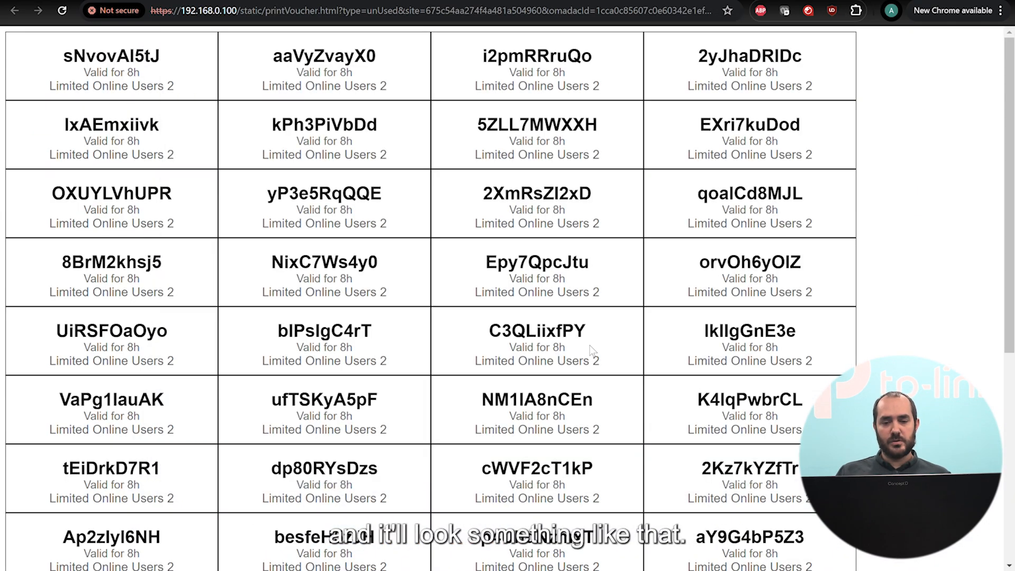
scroll(491, 125, "down", 3)
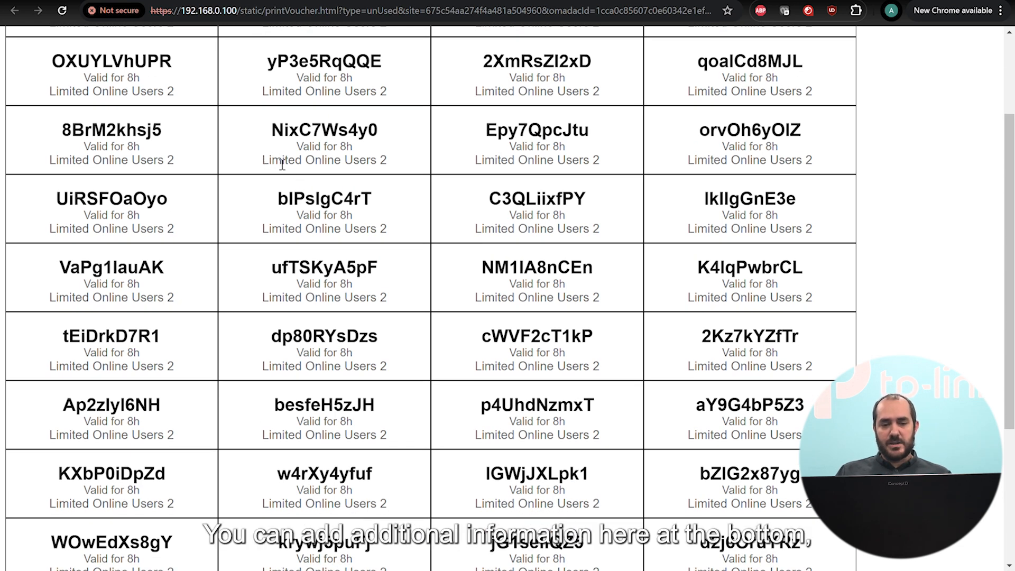
left_click_drag(280, 161, 387, 161)
left_click(367, 161)
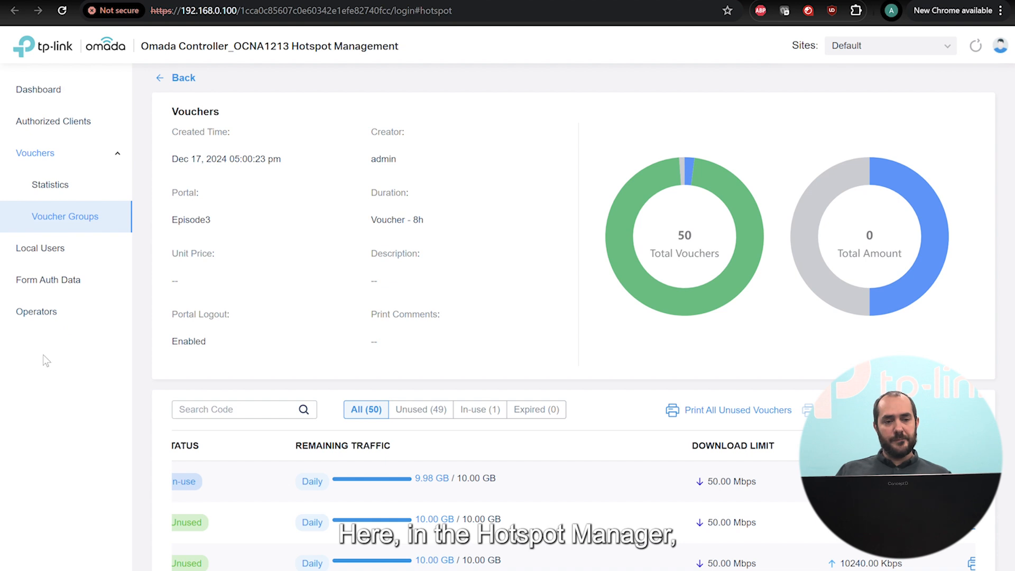
Start a new operator from the Operators page and enter the operator's username.
left_click(45, 315)
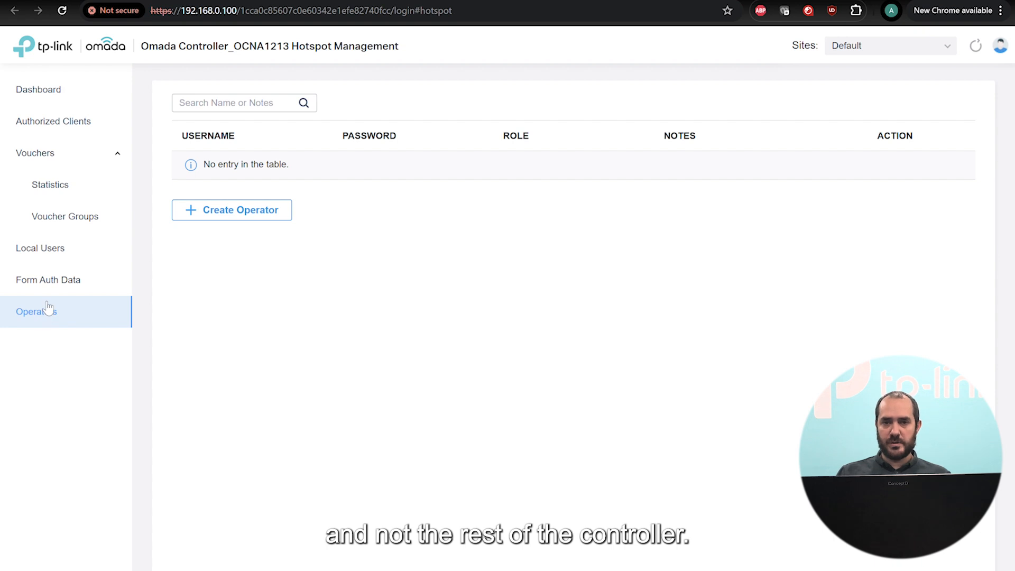
left_click(263, 211)
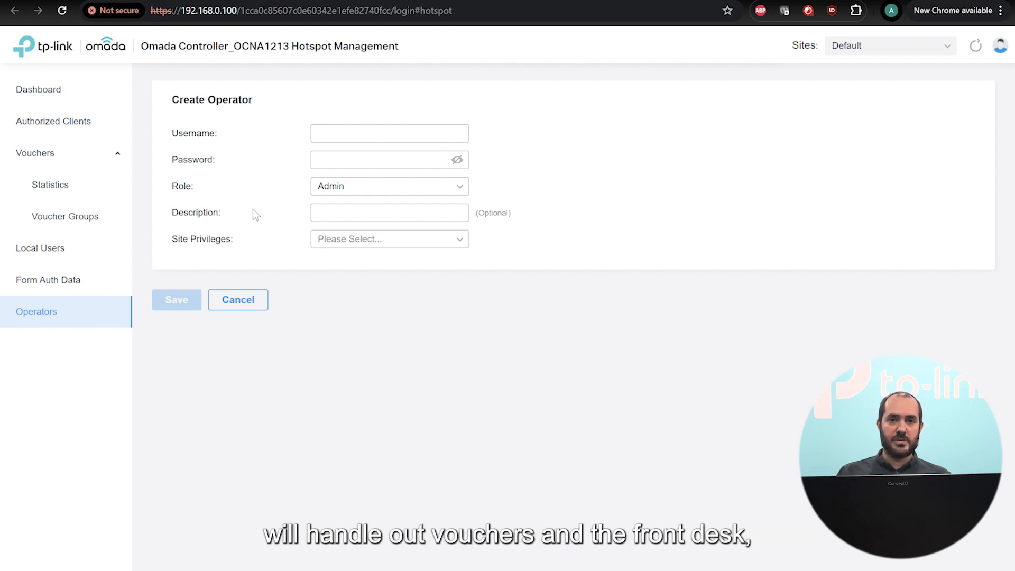
left_click(354, 132)
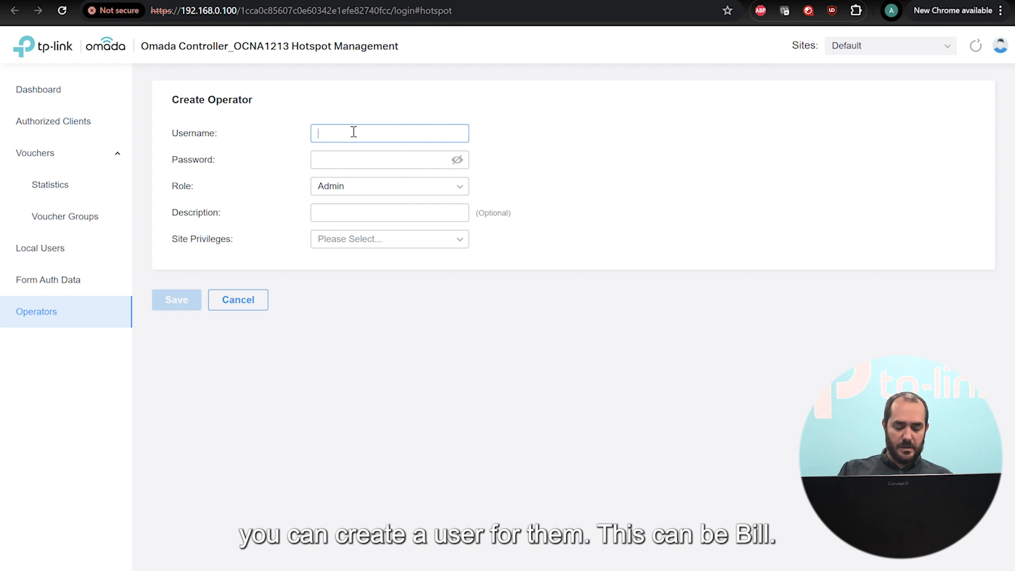
type("Bill")
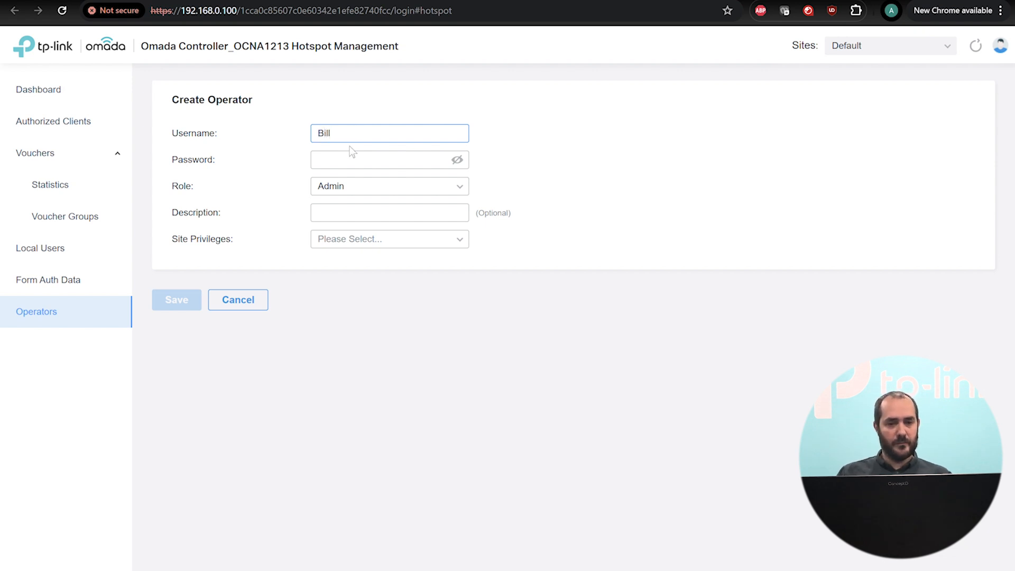
Enter the operator's password, lengthening it to meet the complexity requirements.
left_click(356, 160)
type("1")
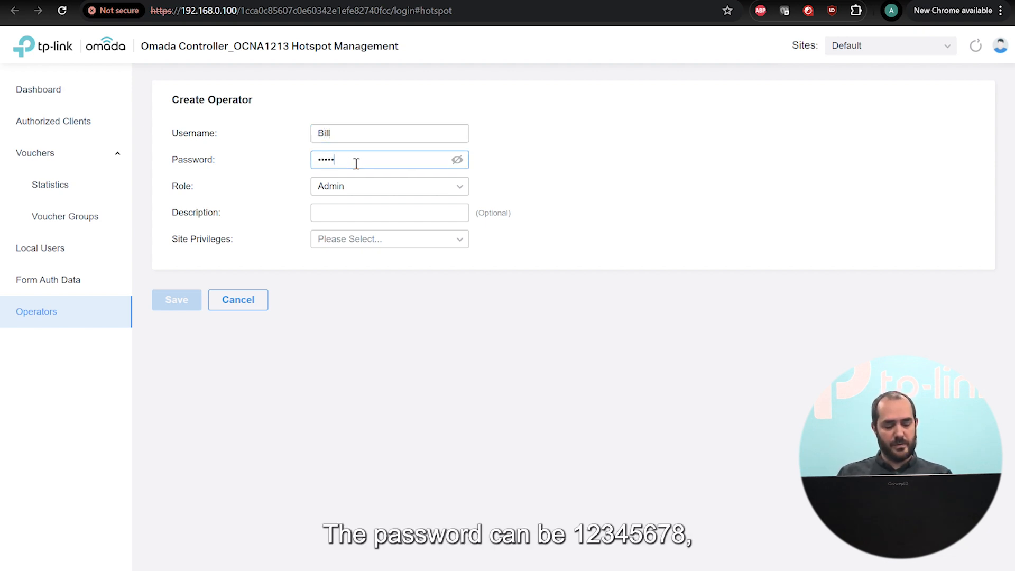
left_click(350, 187)
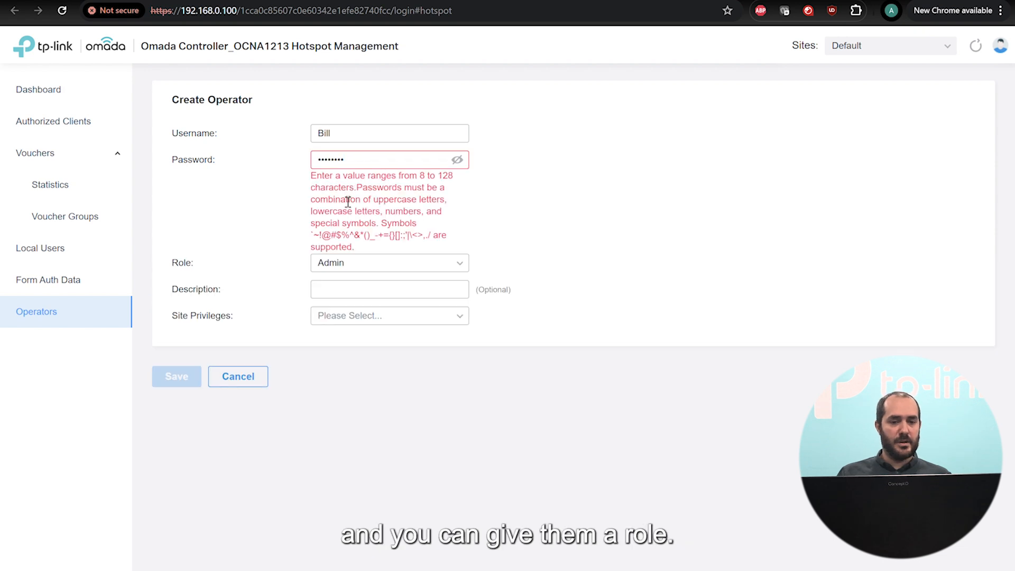
left_click(410, 157)
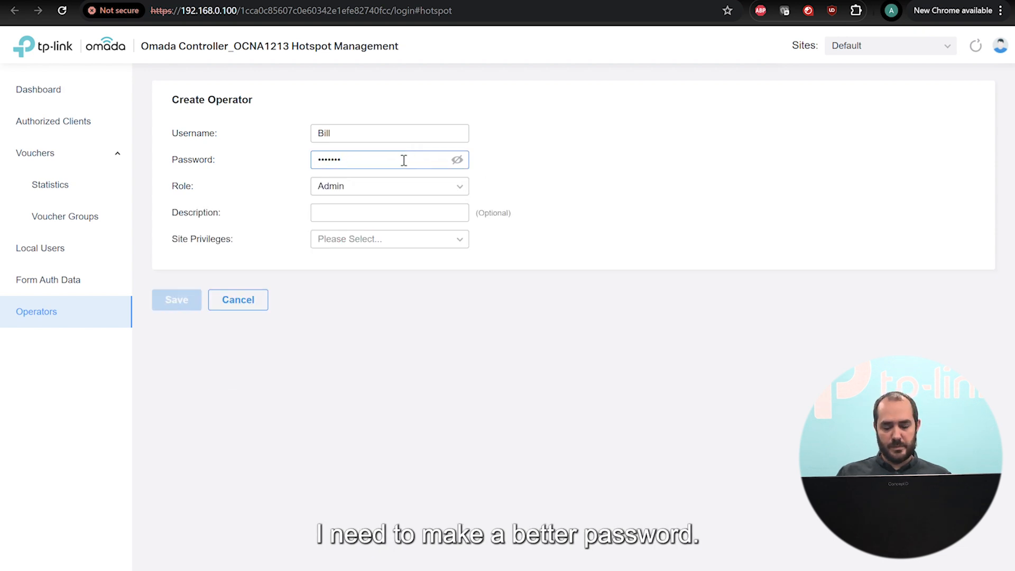
type("12")
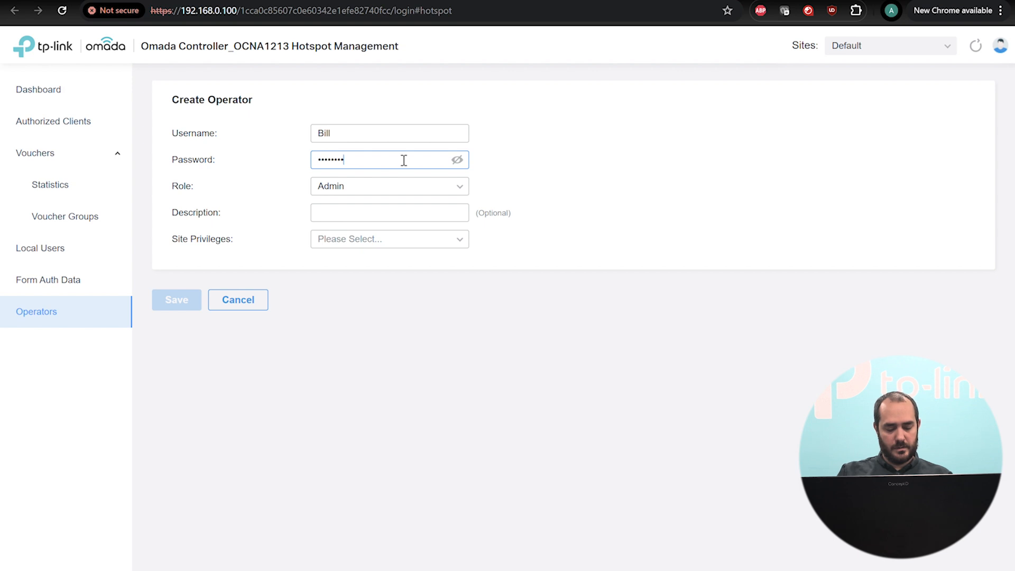
left_click(381, 188)
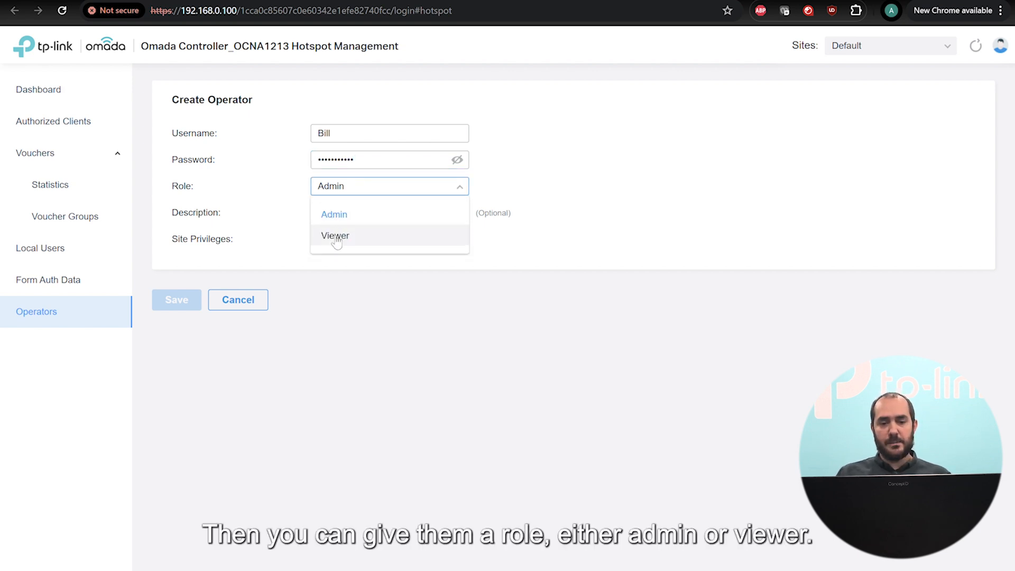
Keep the Admin role, grant access to all sites, save the operator, and select the page URL.
left_click(359, 214)
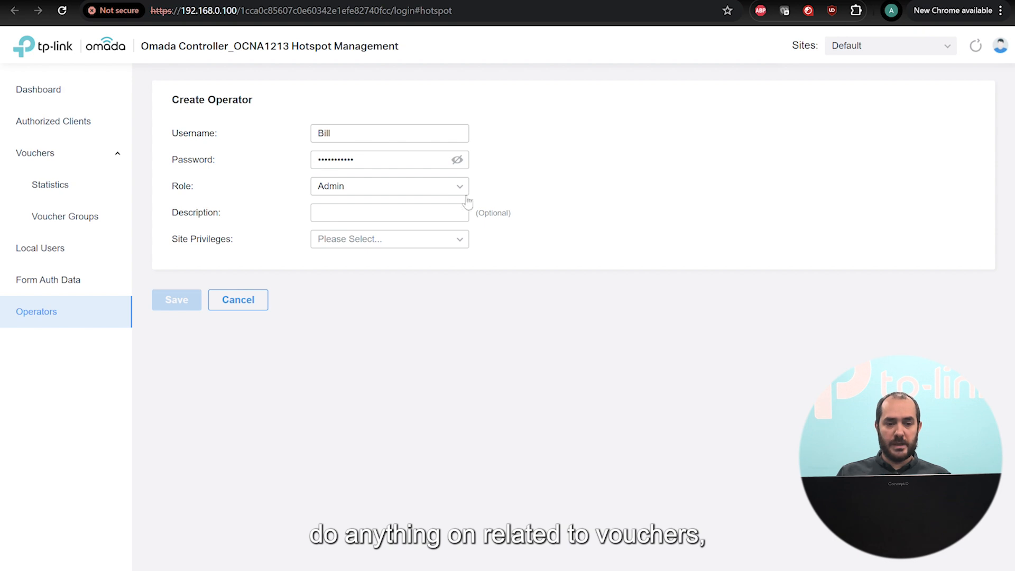
left_click(429, 192)
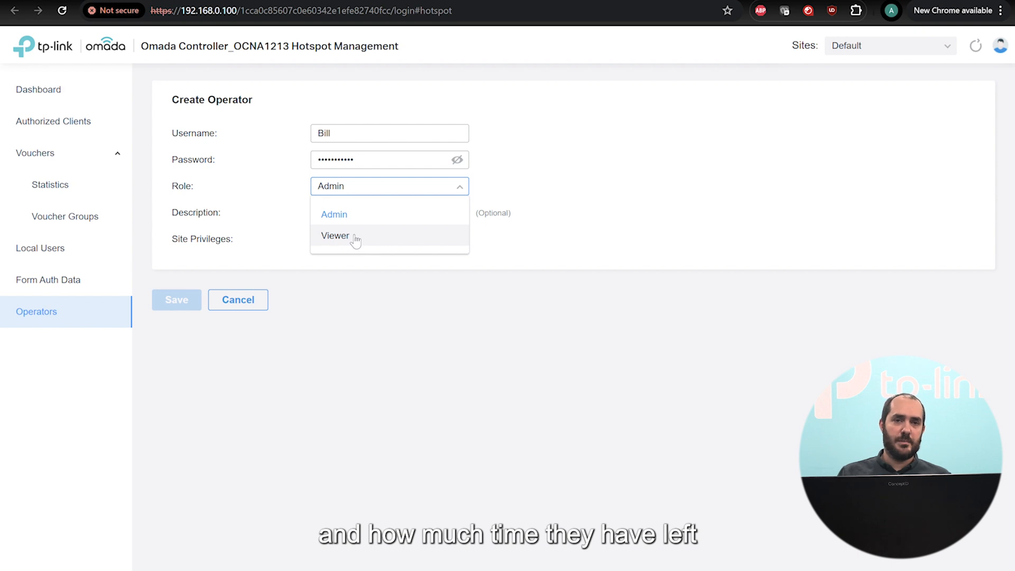
left_click(428, 219)
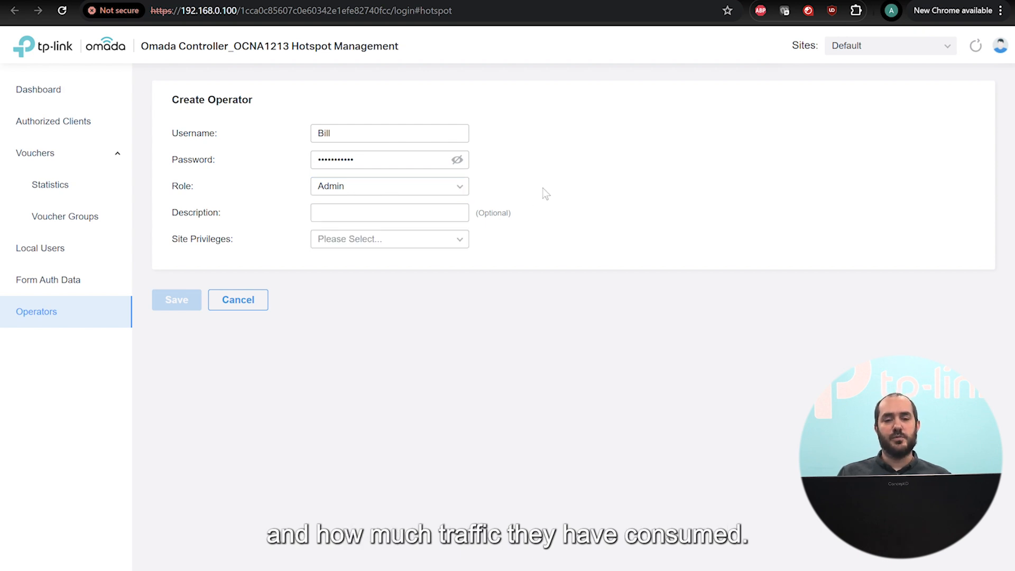
left_click(347, 242)
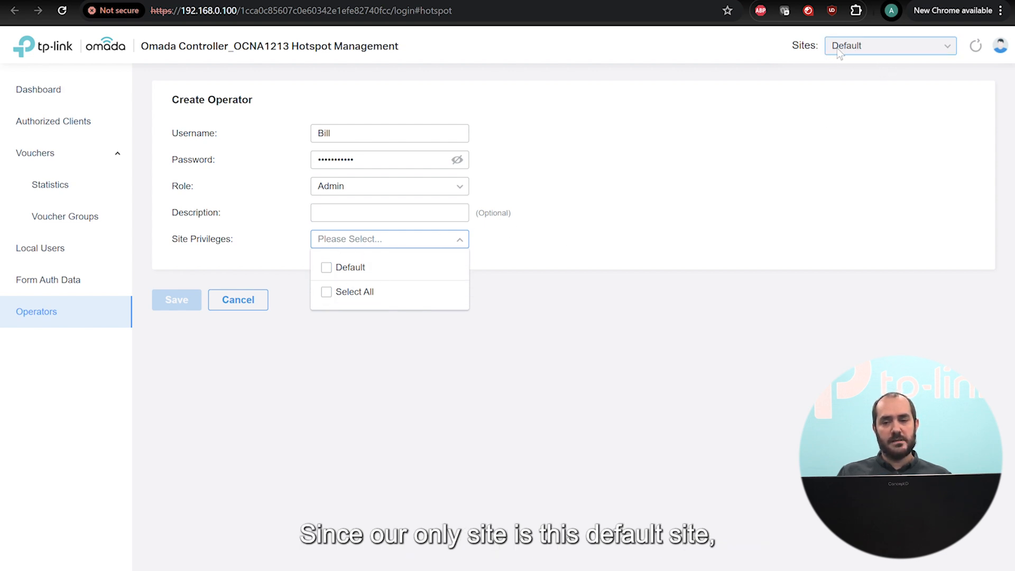
left_click(337, 272)
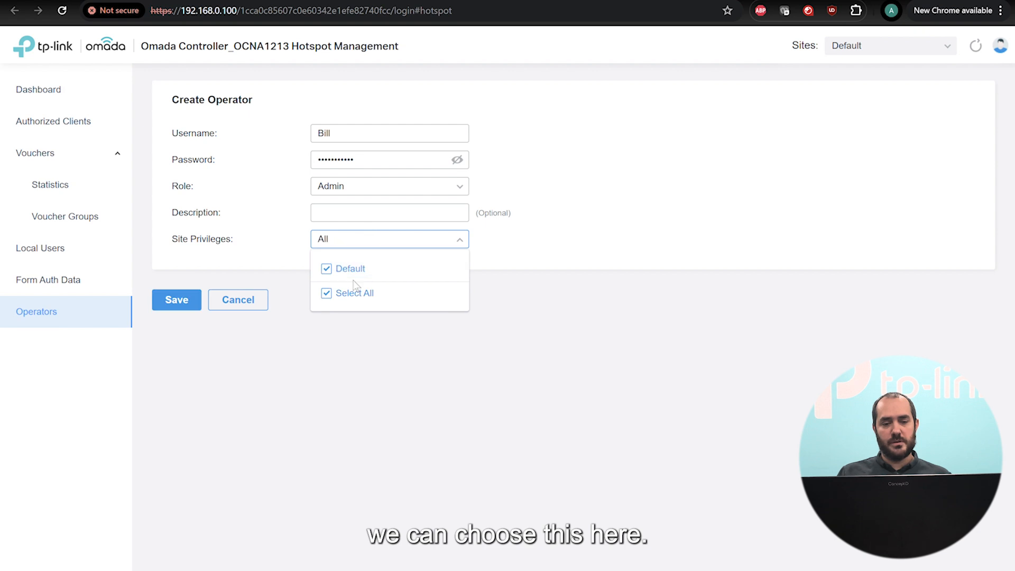
left_click(391, 372)
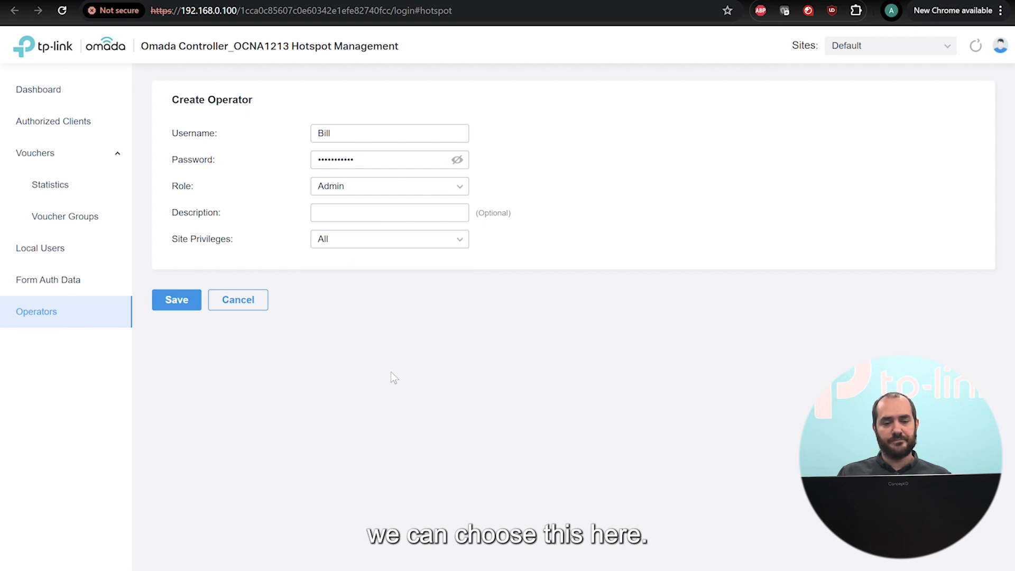
left_click(176, 316)
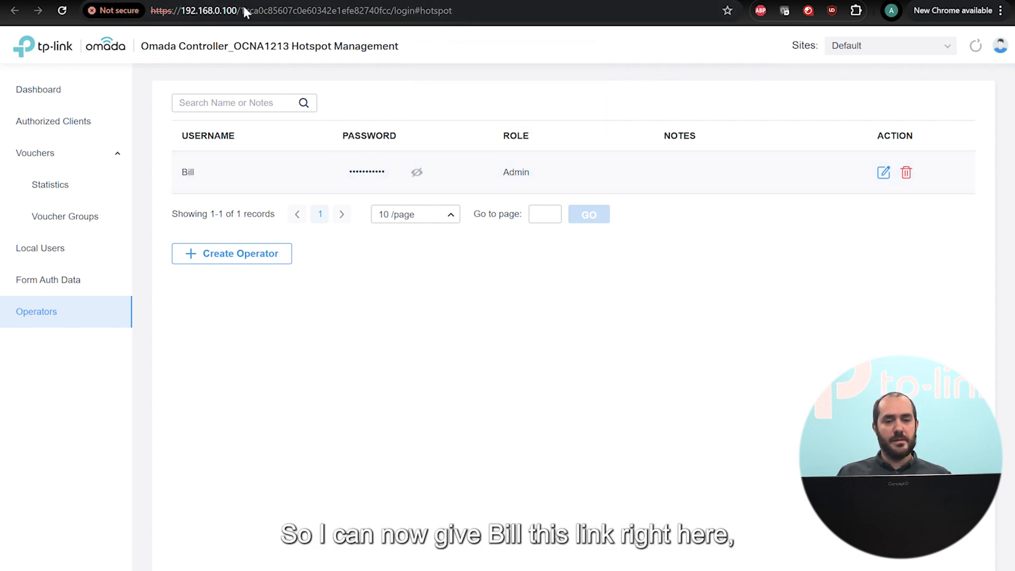
left_click_drag(148, 11, 494, 17)
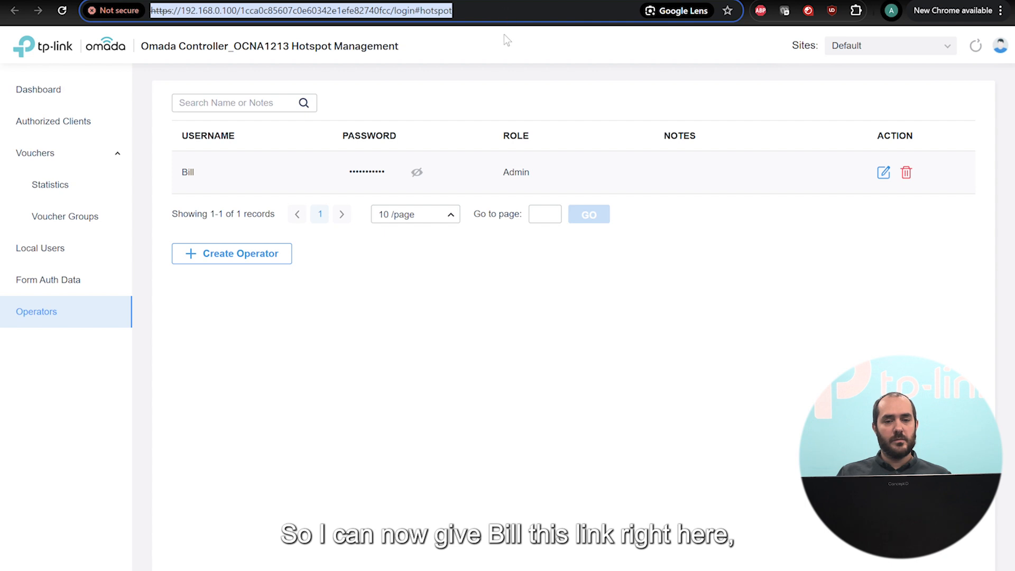